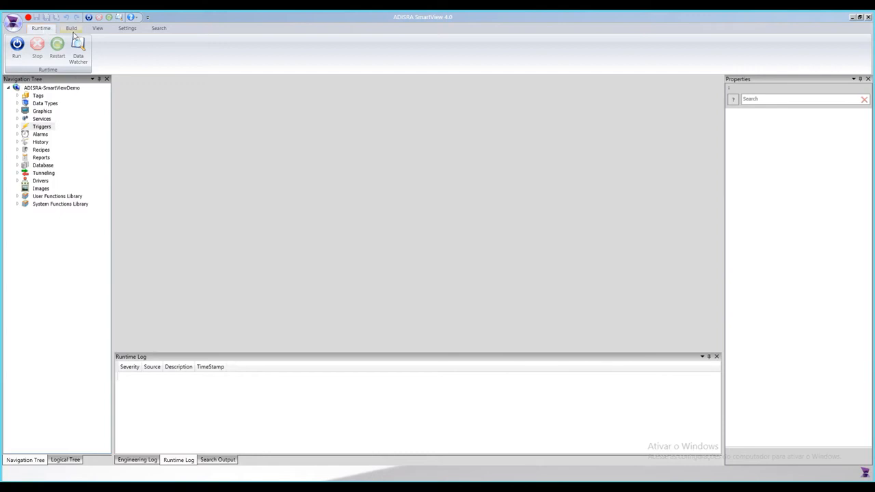
Step: Browse the Build and View ribbon tabs and switch between the Logical Tree and Navigation Tree panels
click(72, 32)
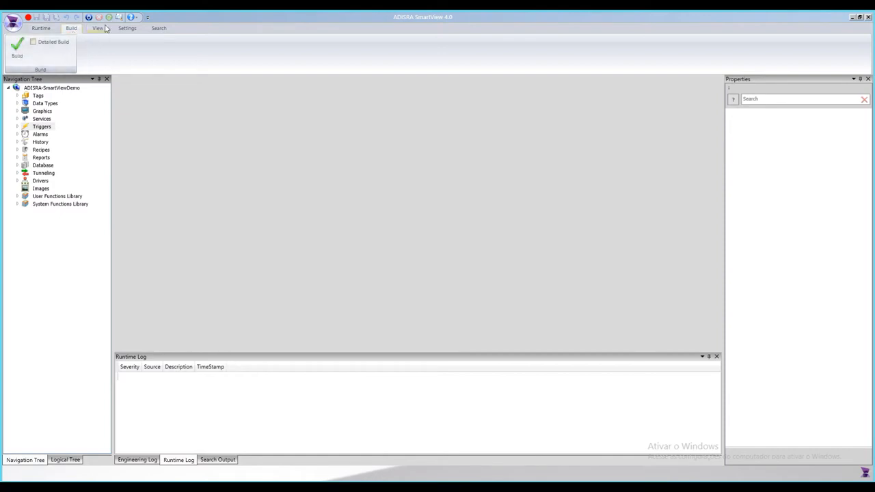
click(97, 28)
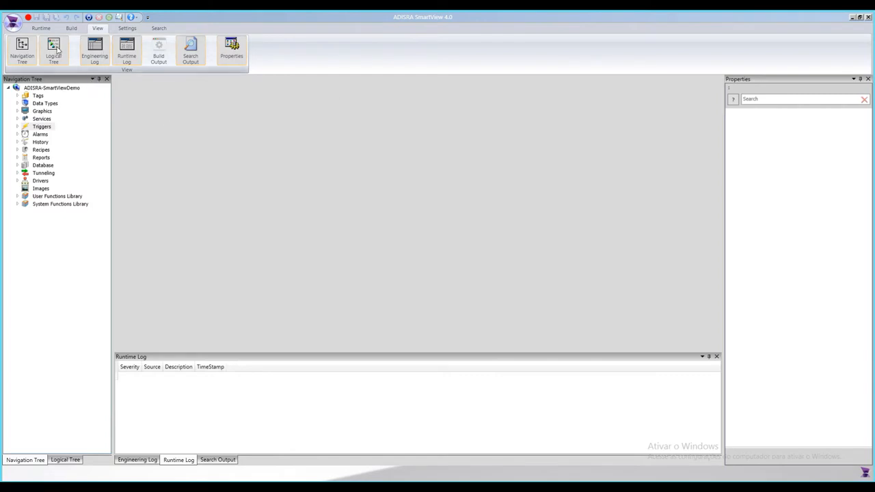
click(71, 459)
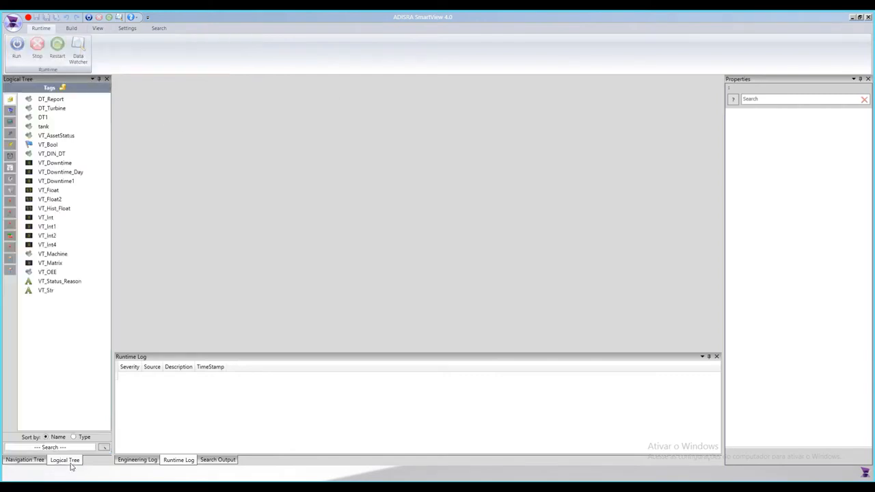
click(41, 460)
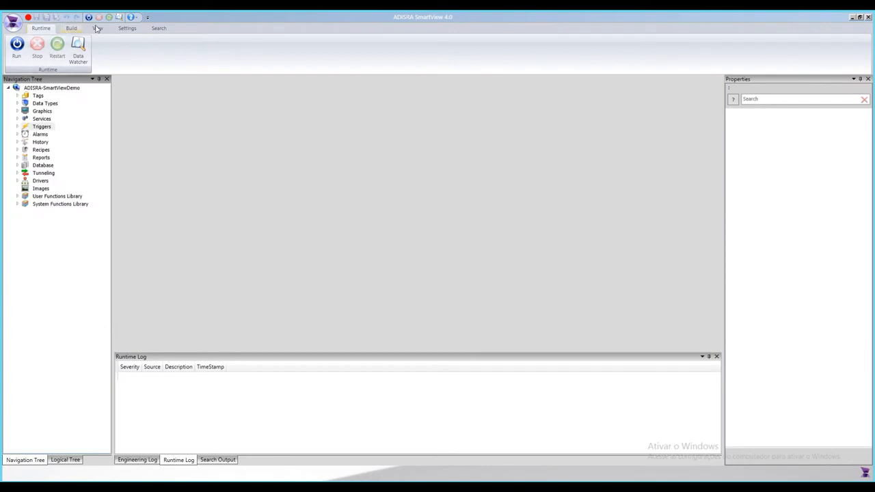
Step: Switch the bottom log panel between Runtime Log, Search Output and Engineering Log
click(98, 28)
click(59, 58)
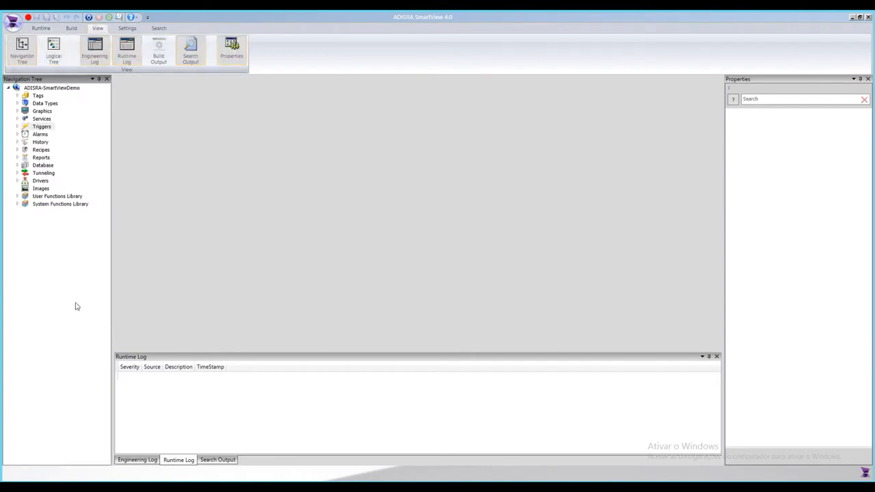
click(124, 54)
click(107, 56)
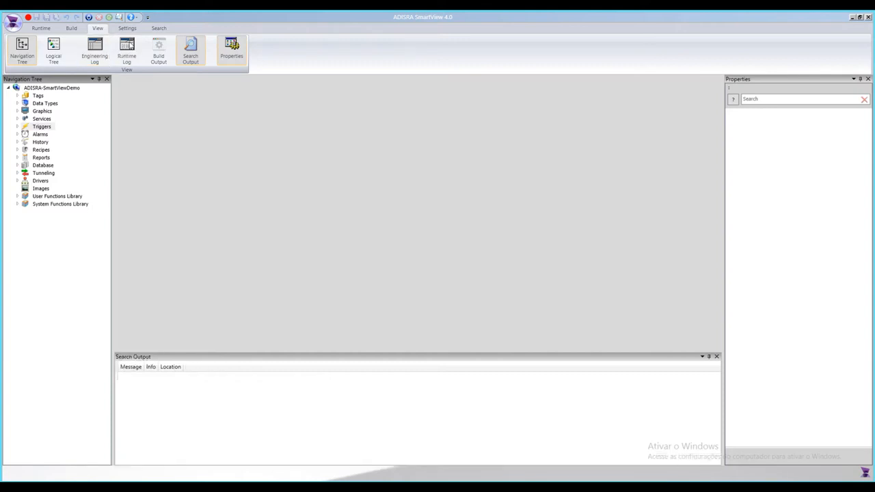
click(131, 48)
click(99, 51)
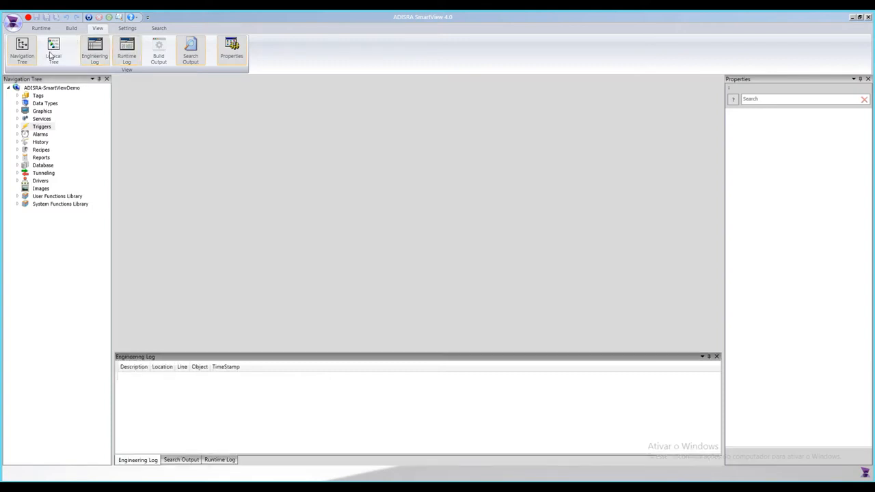
Step: Examine the project settings for the Viewer, Tags and Redundancy options
click(127, 30)
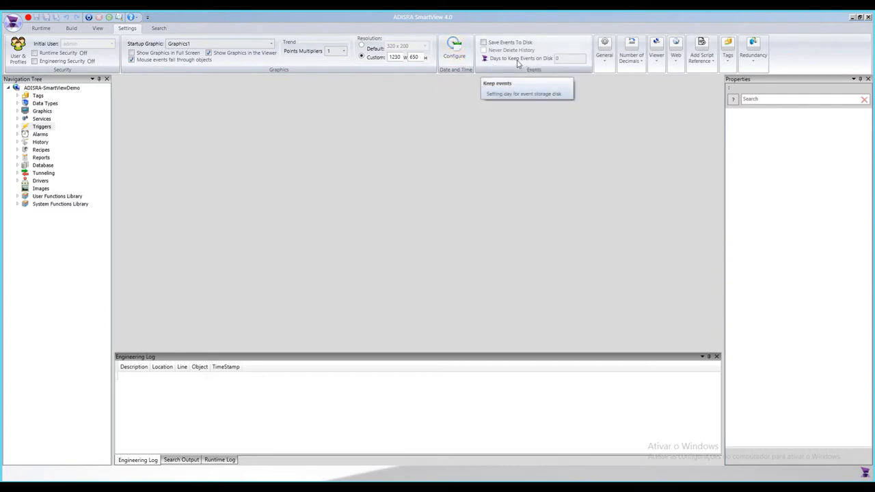
click(657, 64)
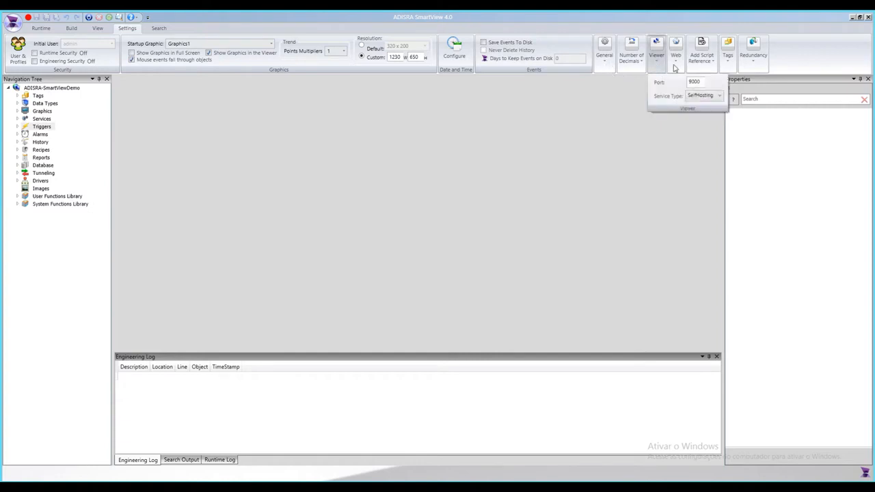
click(730, 67)
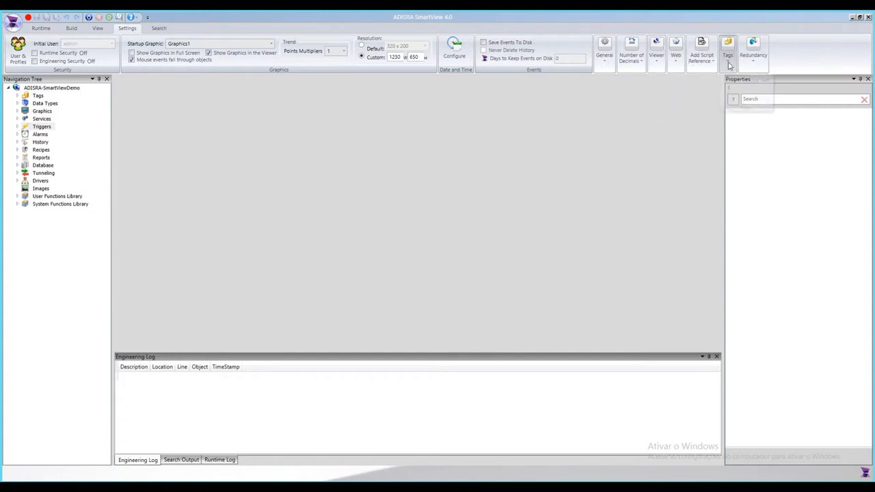
click(728, 68)
click(728, 68)
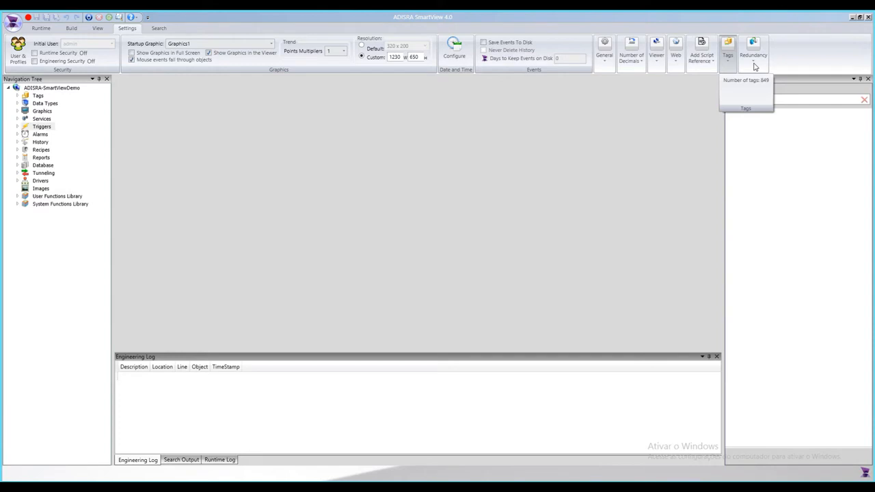
click(755, 66)
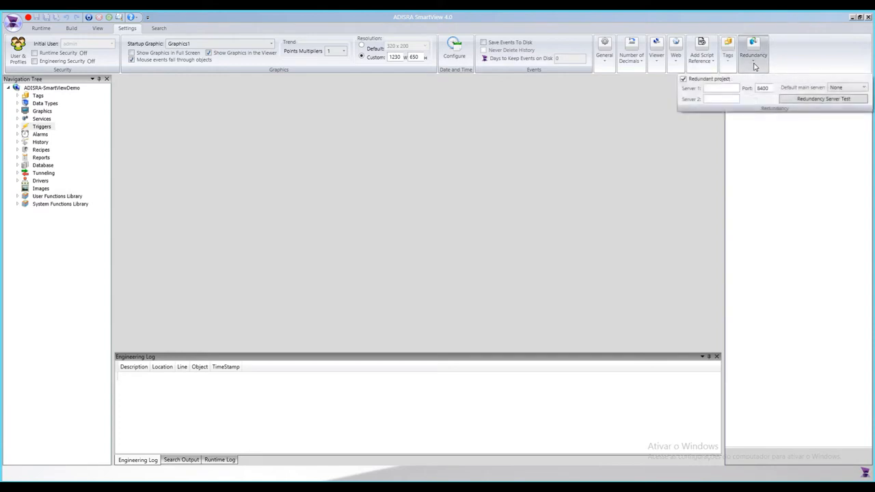
click(755, 67)
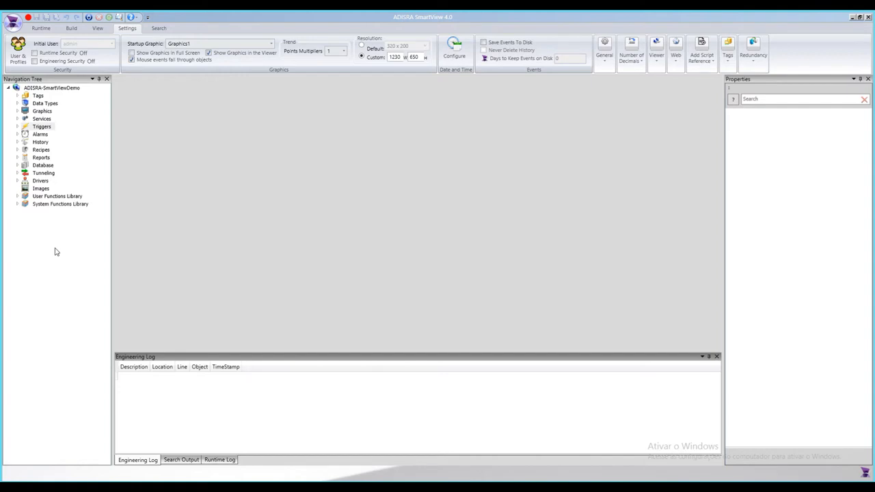
Step: Expand the Tags folder and open the existing Tags document
right_click(49, 100)
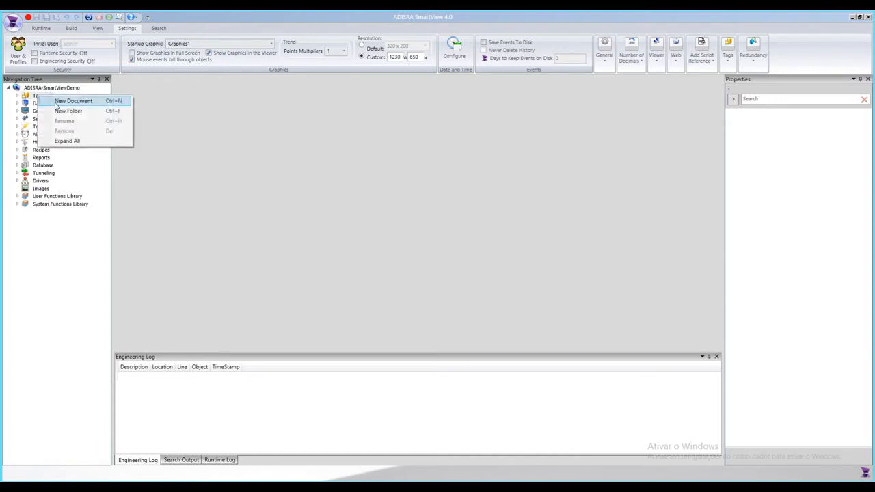
click(56, 103)
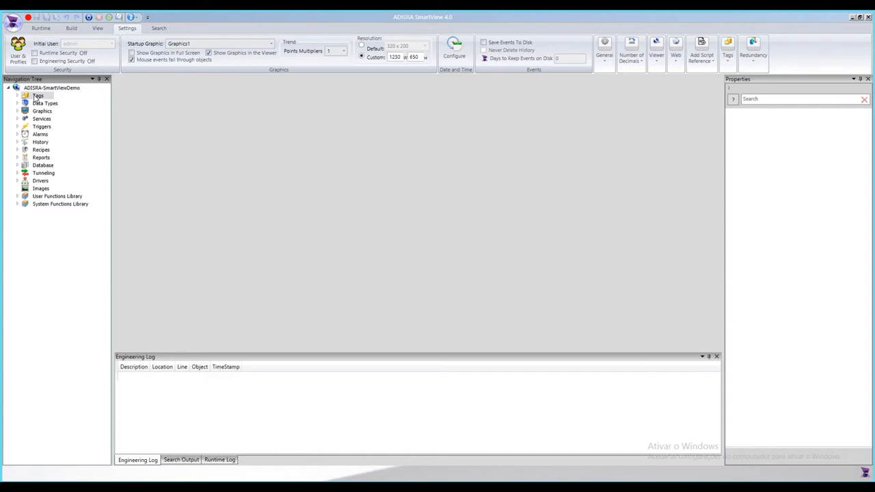
double_click(36, 96)
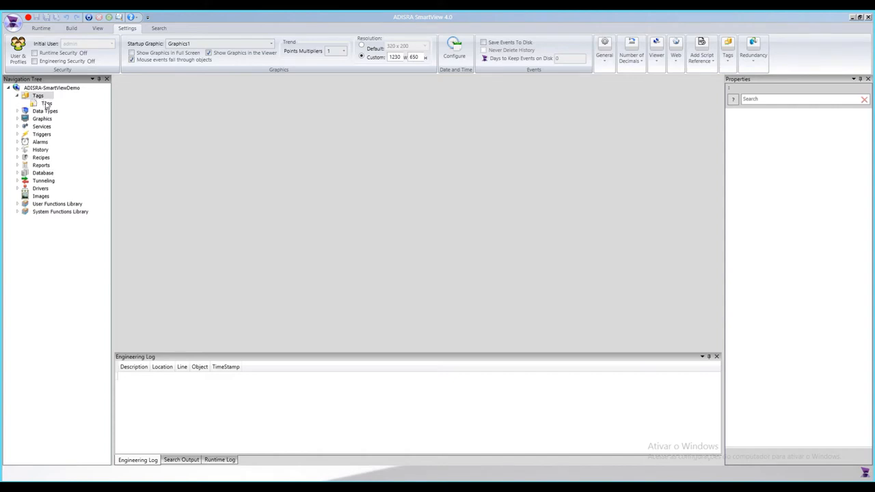
double_click(47, 104)
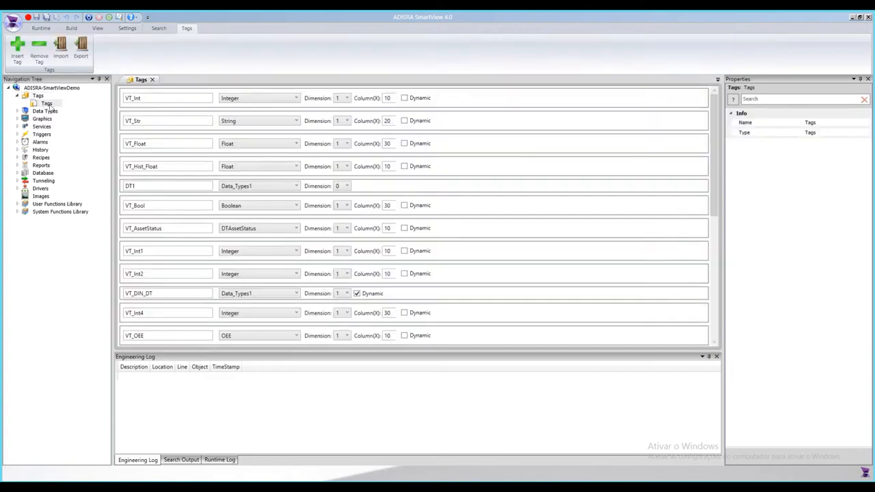
Step: Create a new tags document inside the Tags folder
right_click(37, 97)
click(41, 98)
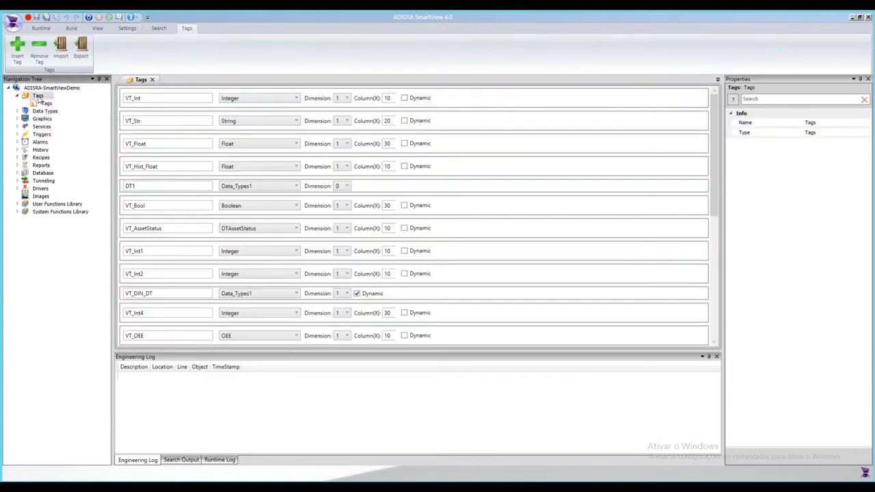
right_click(39, 97)
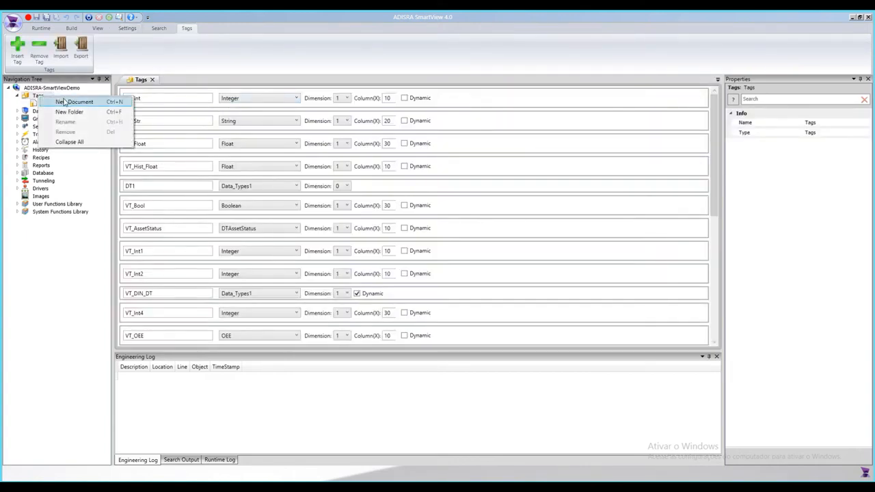
click(66, 102)
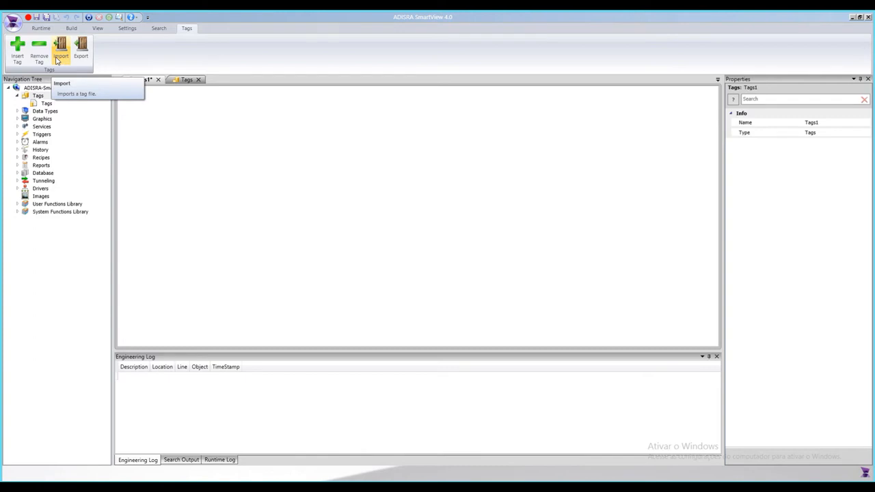
Step: Insert a new tag into the Tags1 document and review its available data types
click(17, 52)
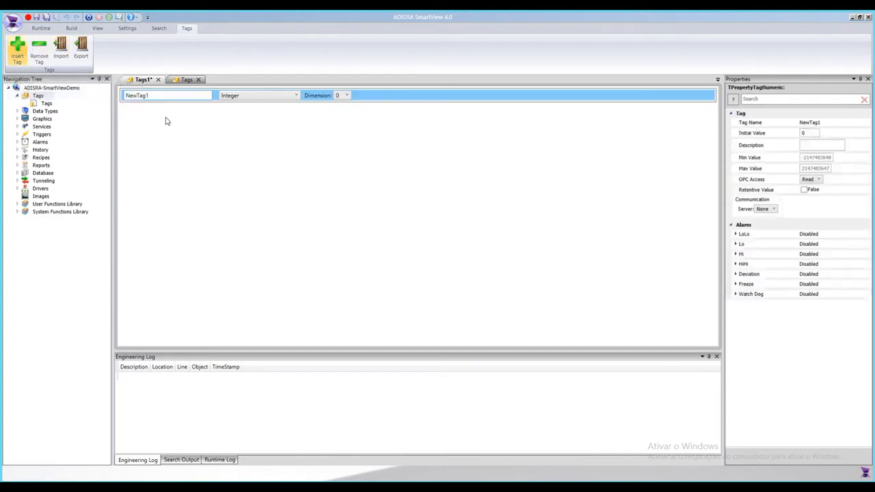
click(265, 102)
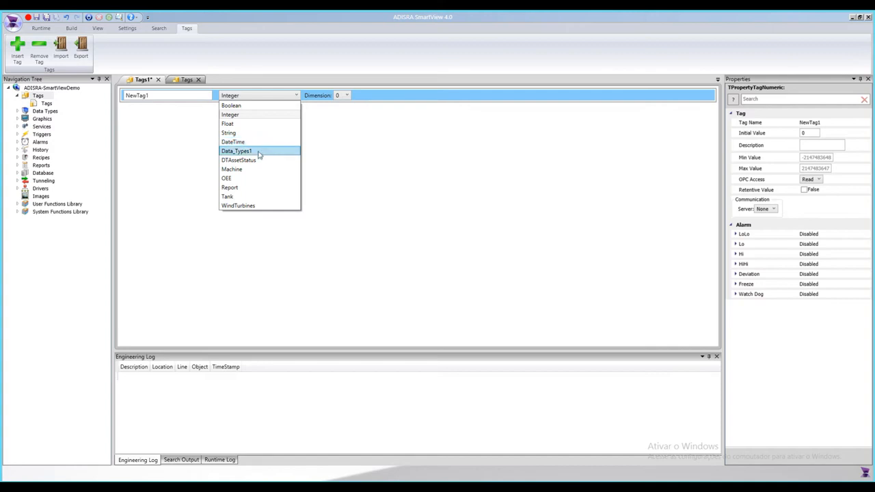
click(174, 162)
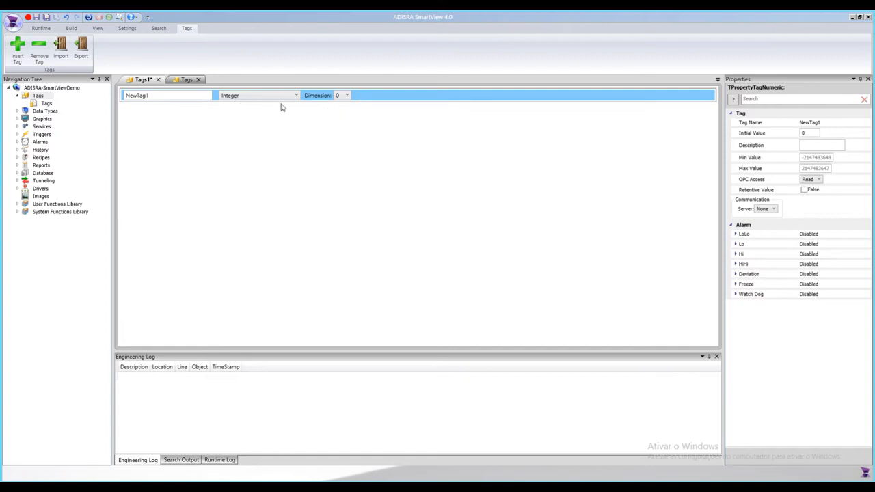
Step: Set the new tag's dimension to 1 to make it an array
click(344, 100)
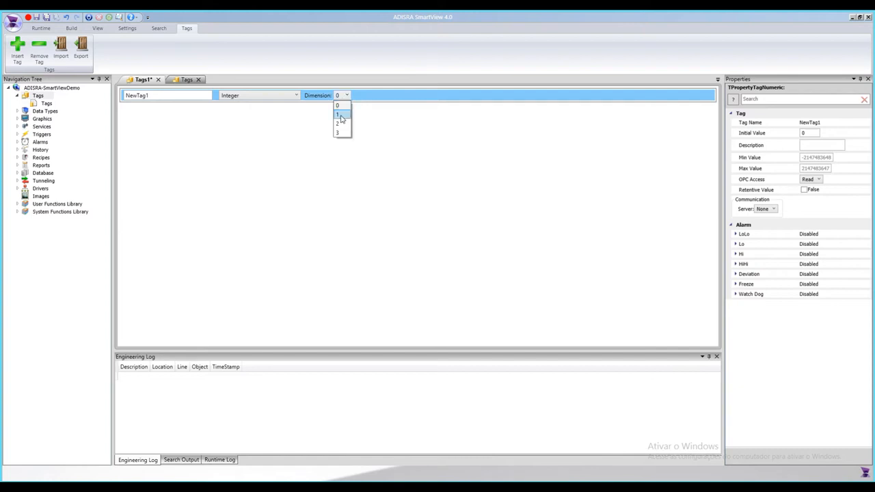
click(344, 115)
click(393, 98)
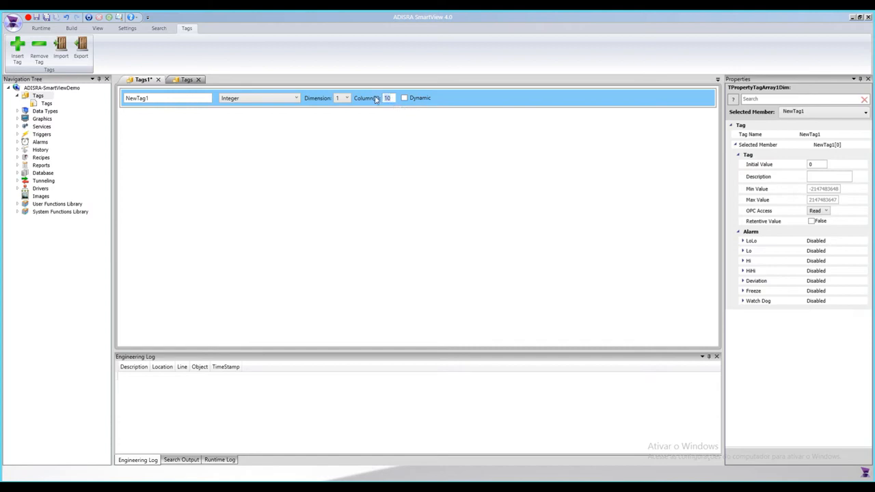
Step: Set the tag's dimension to 2
click(345, 99)
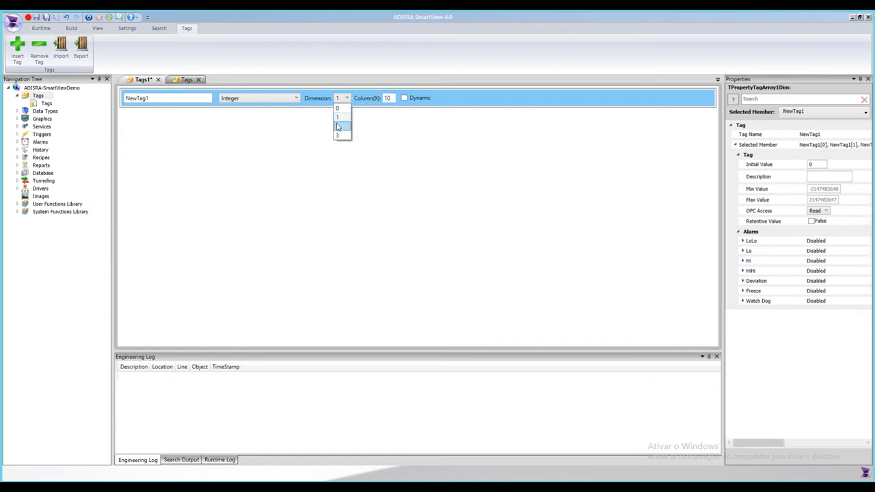
click(338, 127)
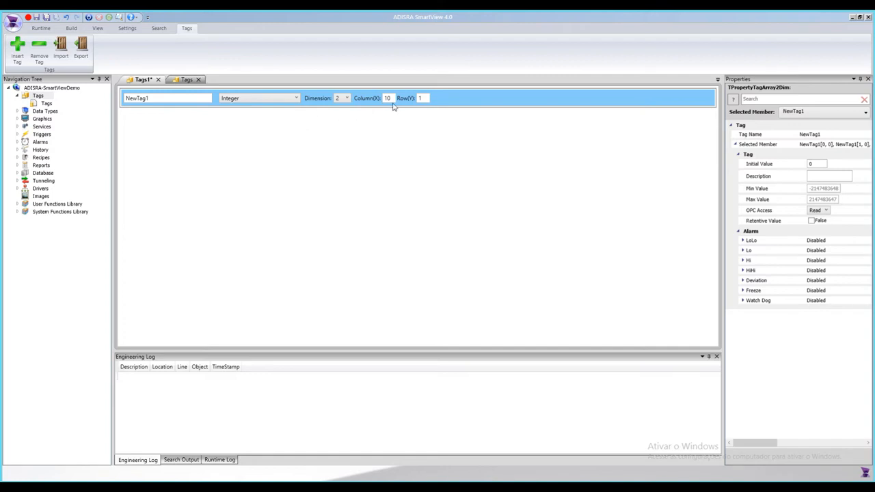
click(421, 98)
Step: Set the tag's dimension back to 1 and confirm the change
click(346, 101)
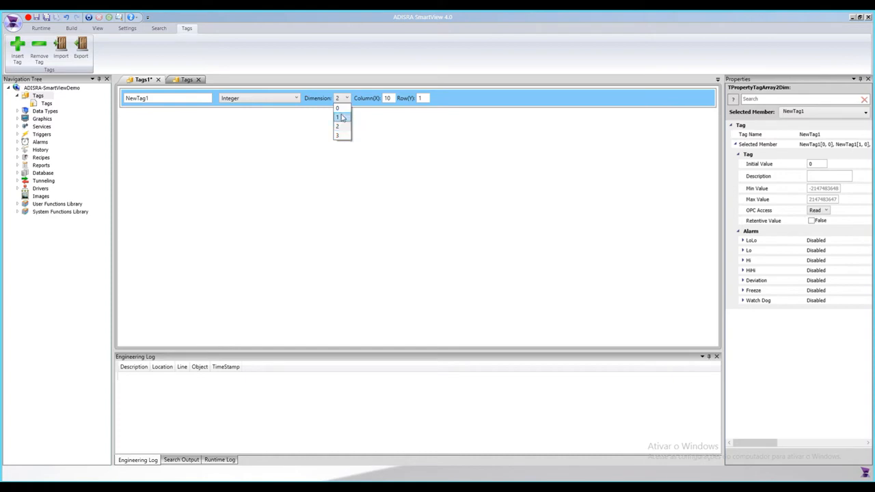
click(342, 118)
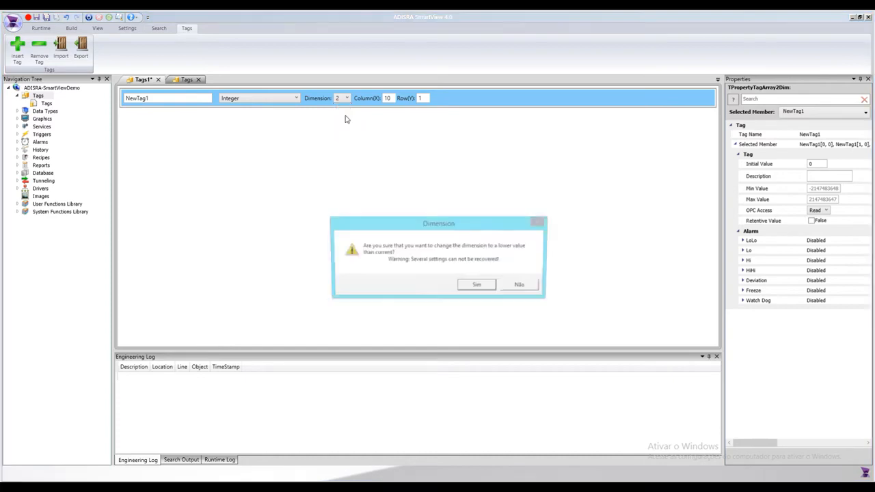
click(491, 289)
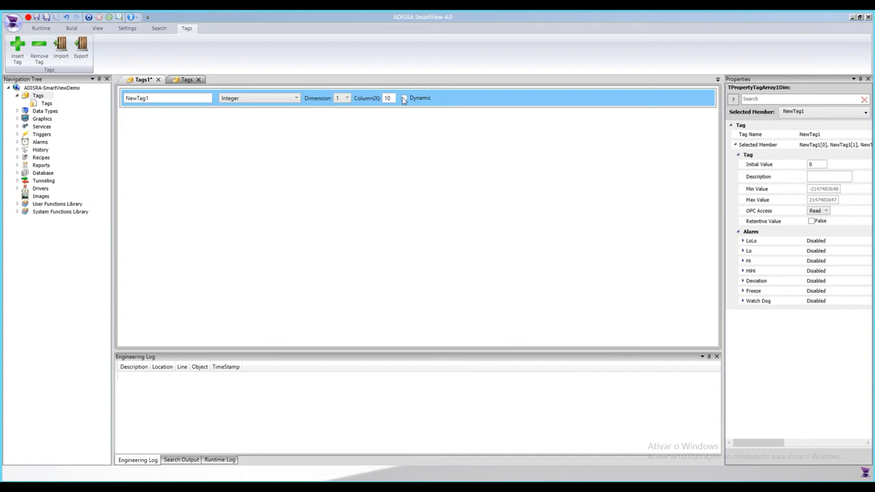
Step: Expand the Data Types folder and compare it with the tag's data type list
double_click(45, 112)
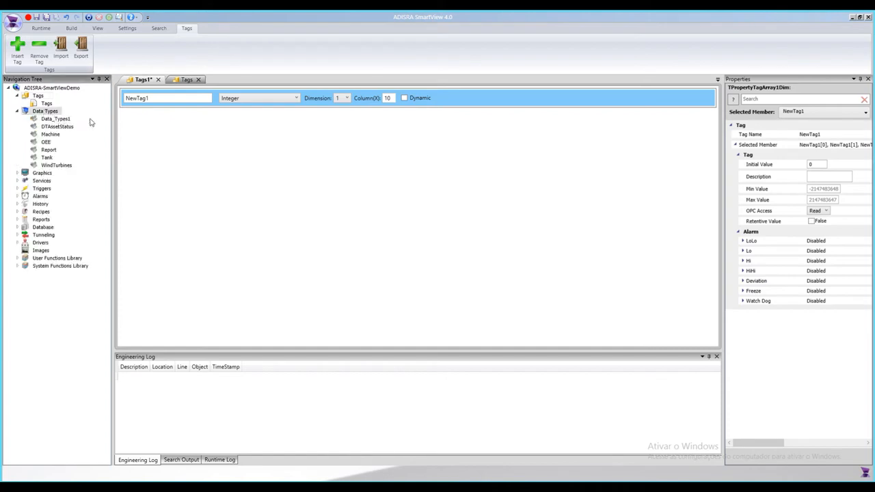
click(270, 100)
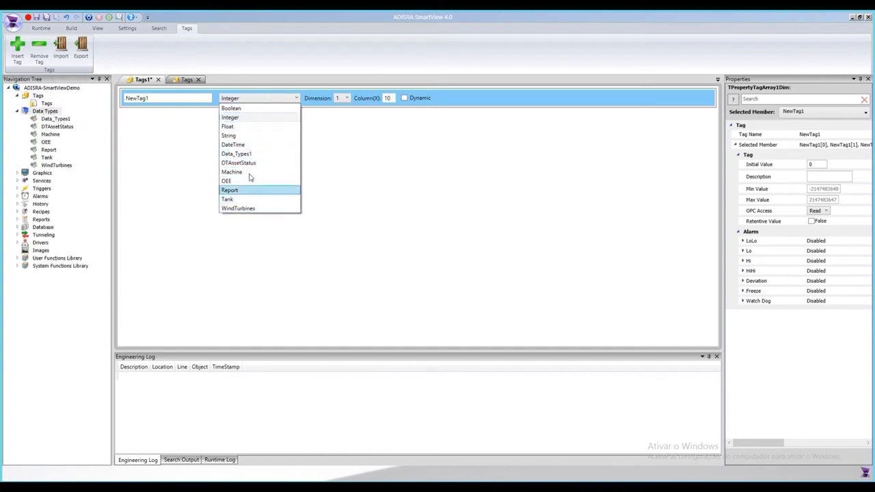
click(172, 179)
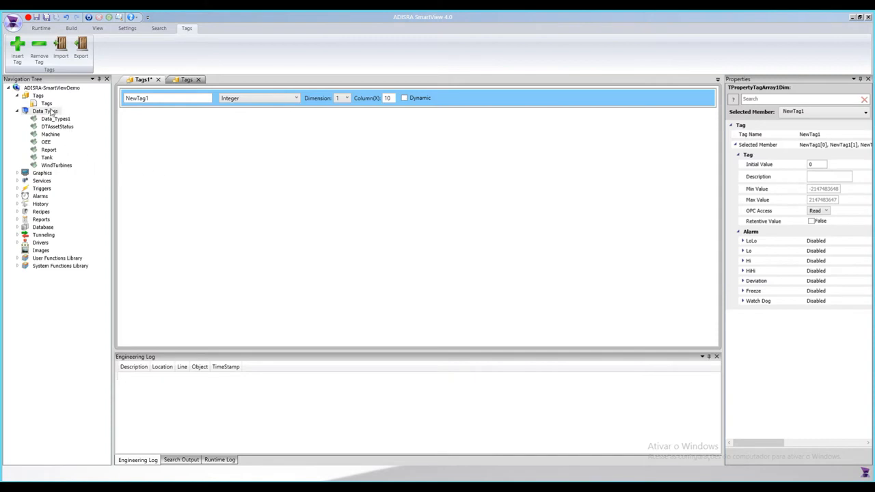
Step: Open the Tank data type and select its valveIn member
double_click(51, 161)
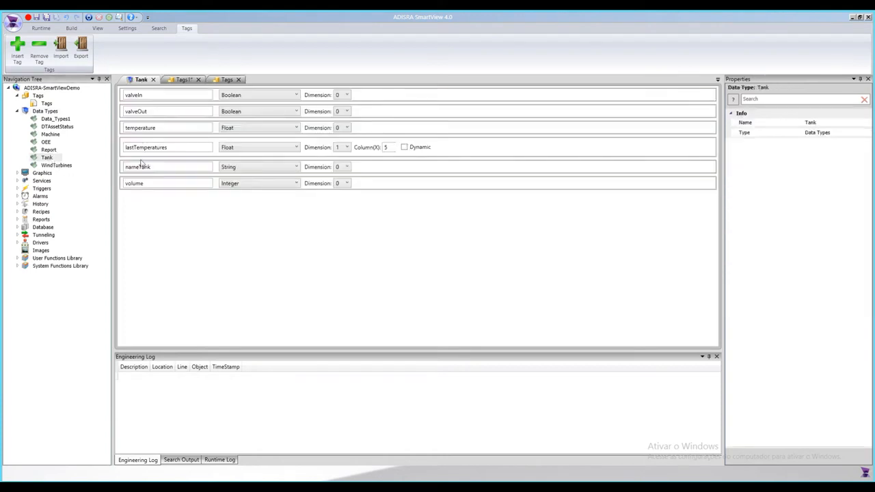
click(164, 96)
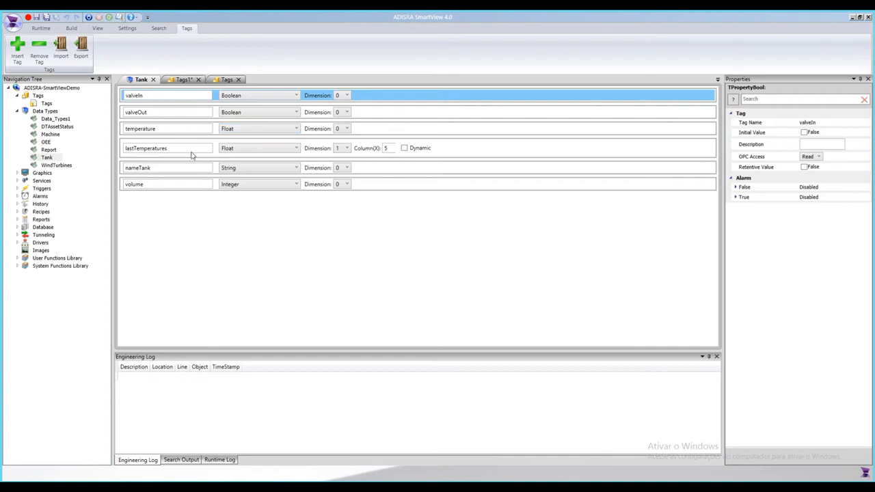
Step: Select the lastTemperatures array member, then close the Tank data type editor
click(383, 148)
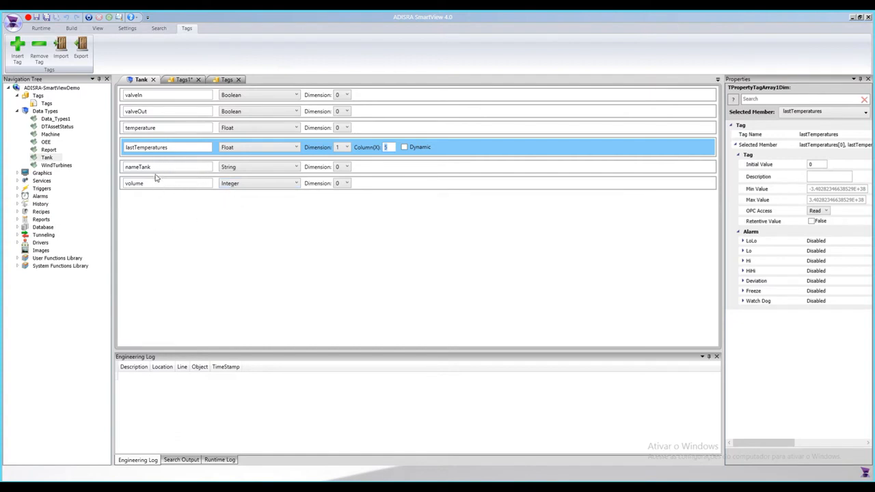
click(154, 80)
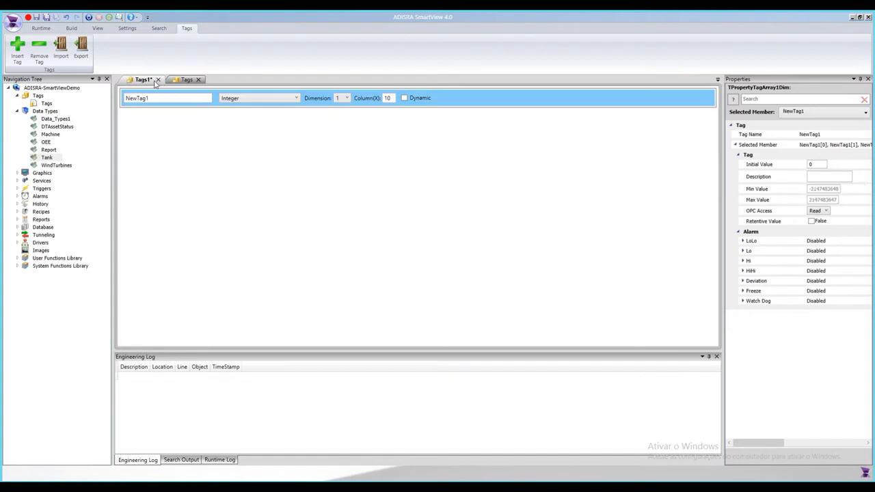
Step: Set the new tag's data type to Tank
click(293, 99)
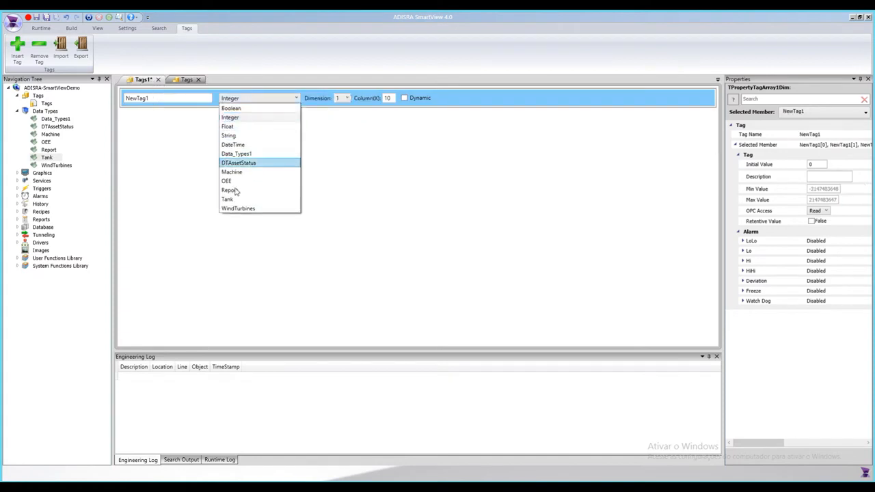
click(230, 203)
click(162, 97)
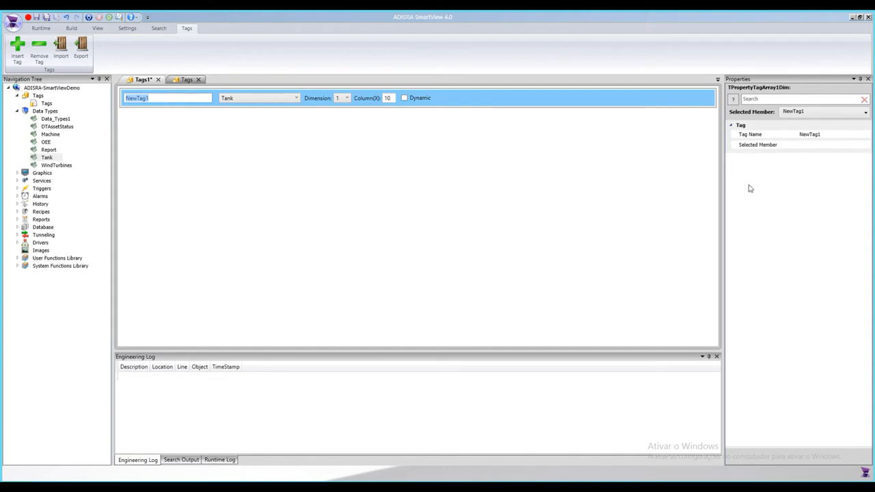
drag(724, 186, 686, 186)
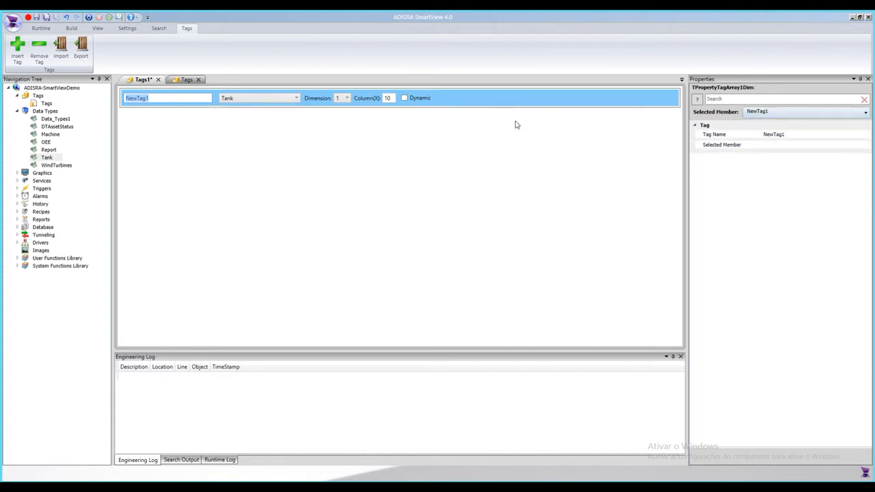
Step: Close the Tags1 editor without saving its changes
click(158, 80)
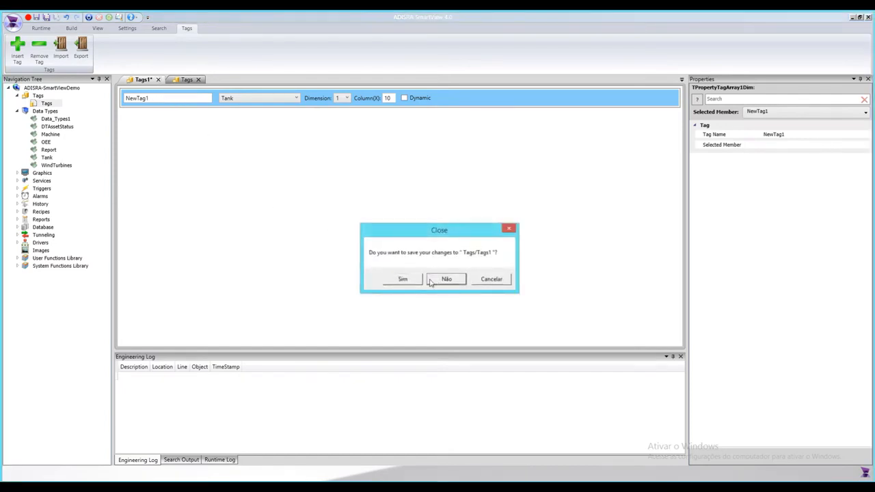
click(431, 282)
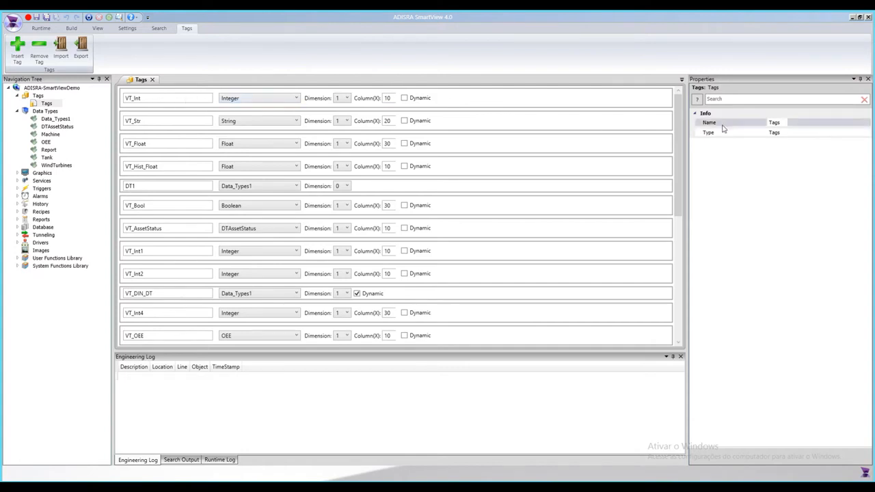
Step: Set VT_Int's initial value to 10 and keep its OPC Access at Read
click(467, 99)
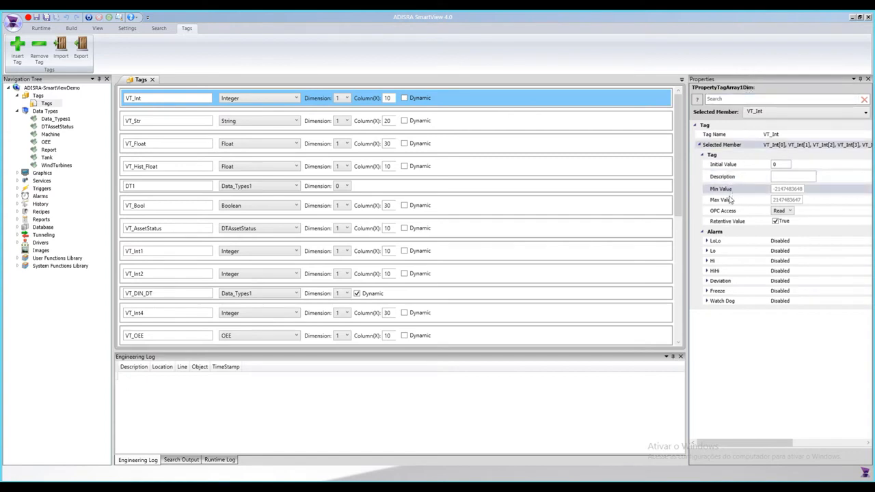
click(783, 164)
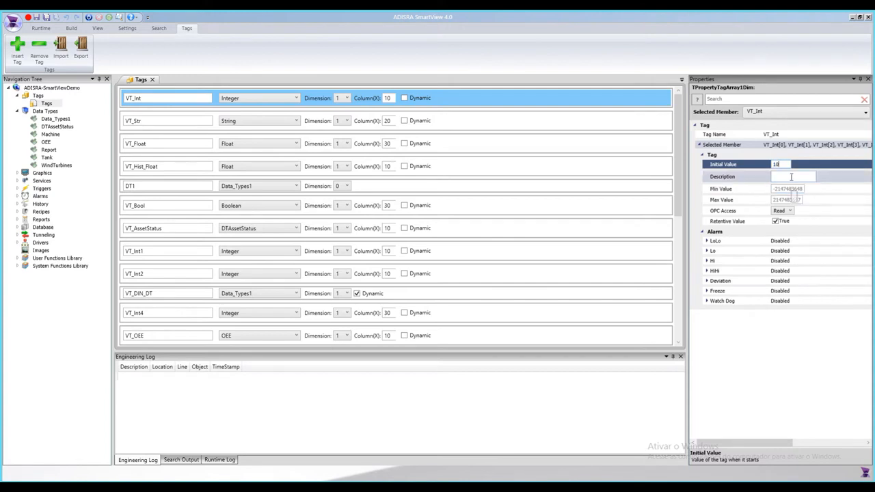
text(10)
click(791, 177)
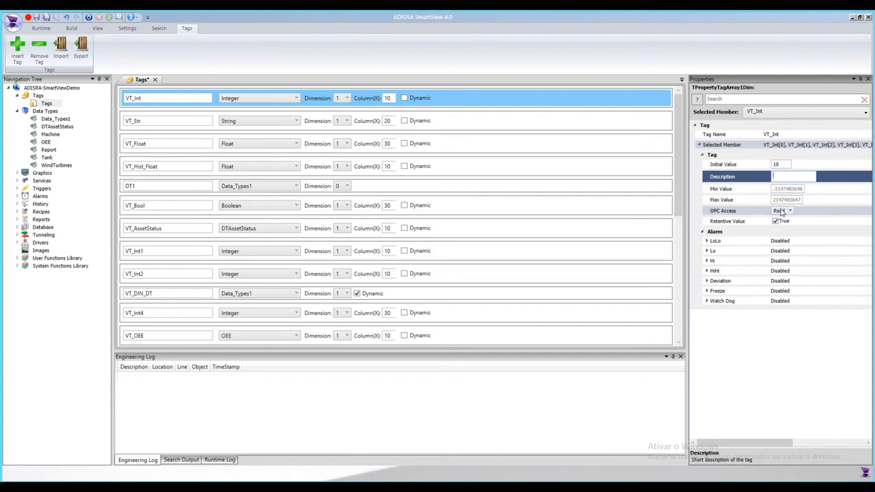
click(783, 212)
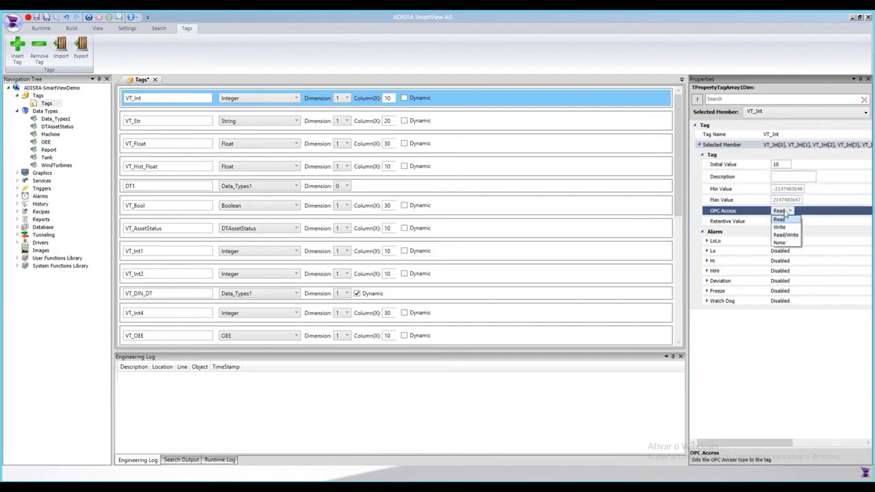
click(785, 216)
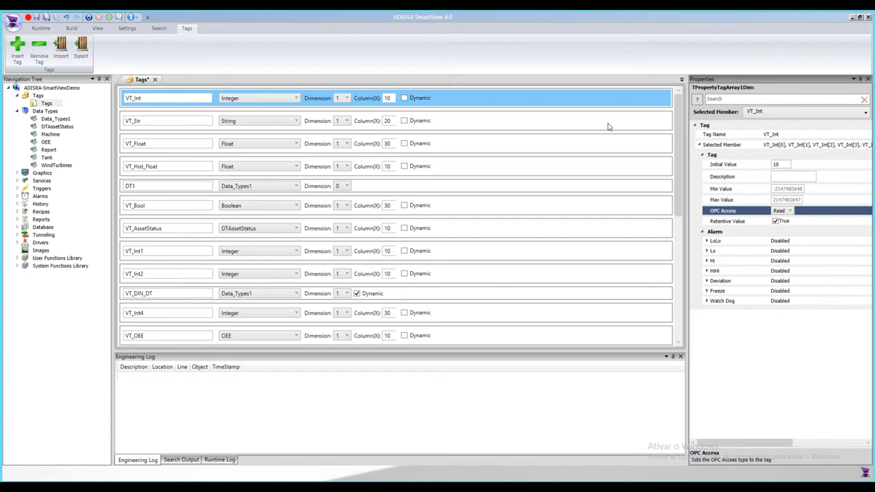
Step: Close the Tags editor without saving its changes
click(154, 80)
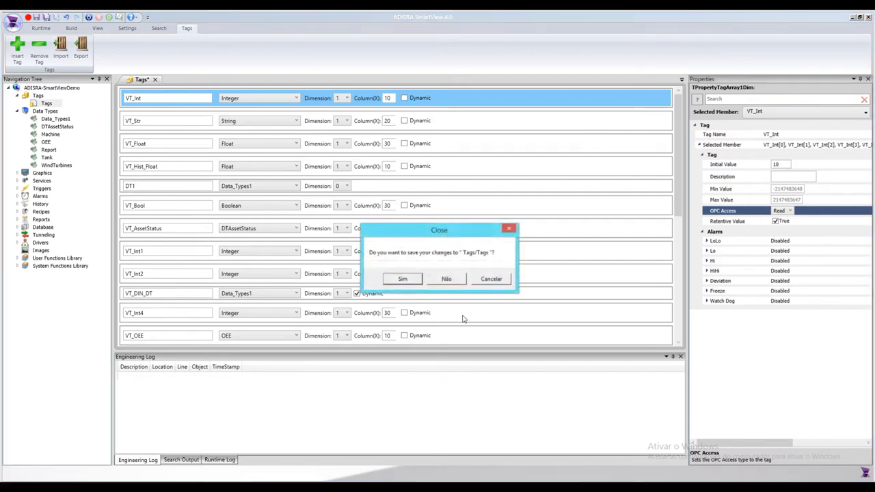
click(445, 278)
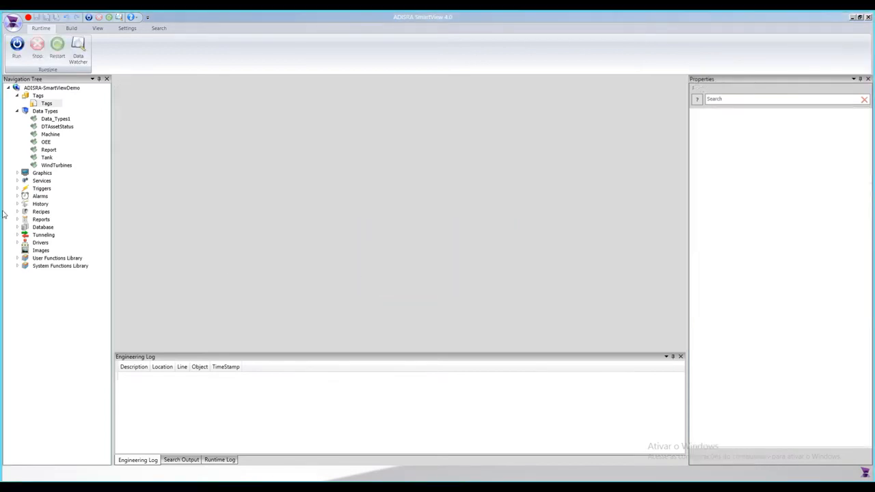
Step: Insert a new graphics screen under Graphics
click(17, 111)
click(17, 96)
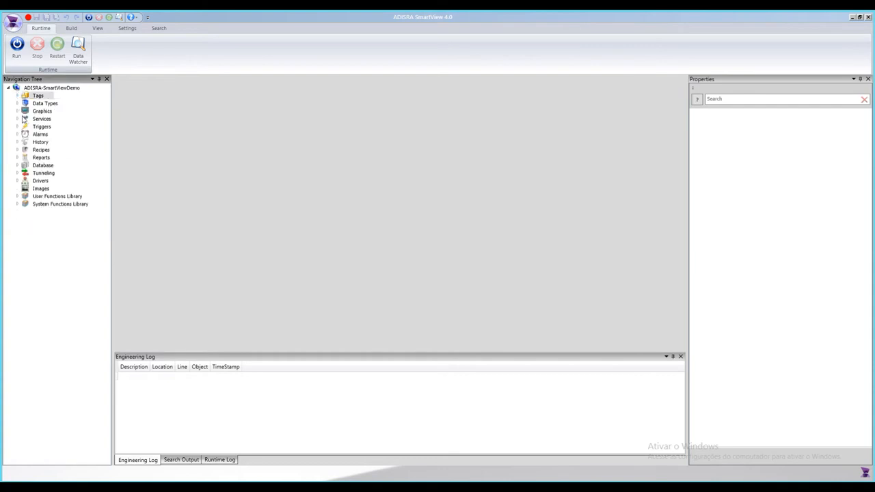
double_click(38, 113)
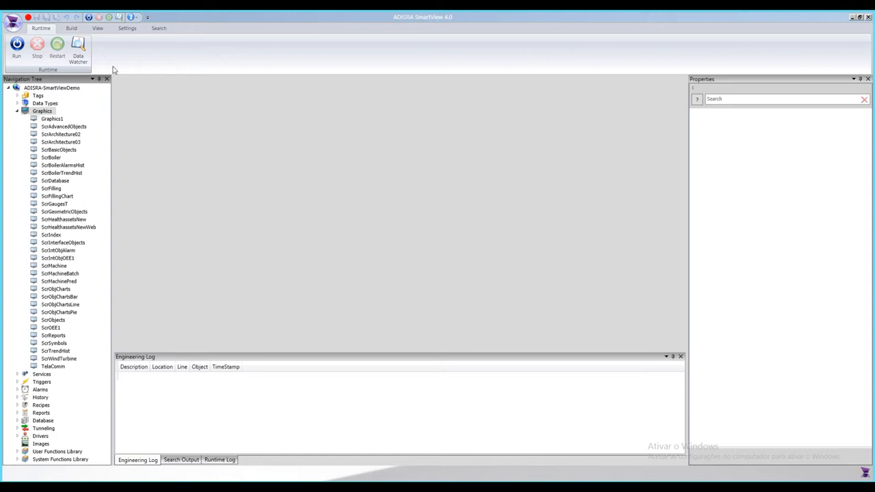
right_click(34, 111)
click(51, 120)
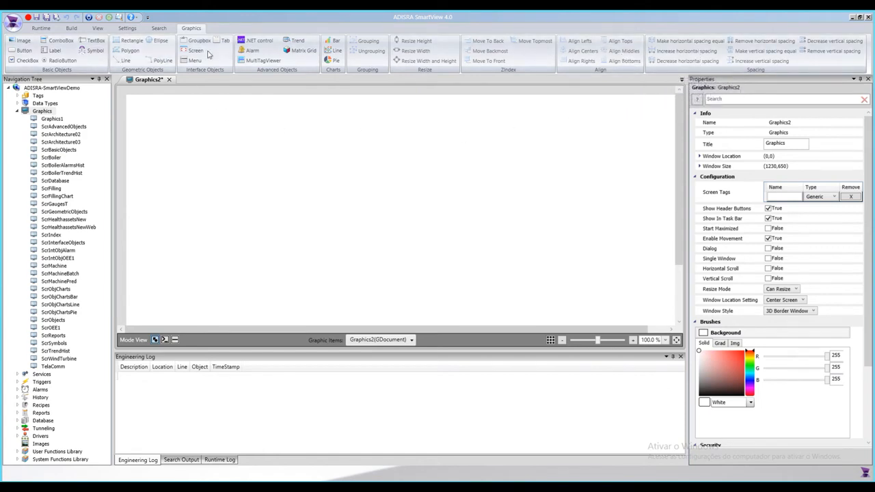
Step: Draw a button about 274 by 75 near the screen's upper left corner
click(19, 53)
drag(173, 134, 301, 170)
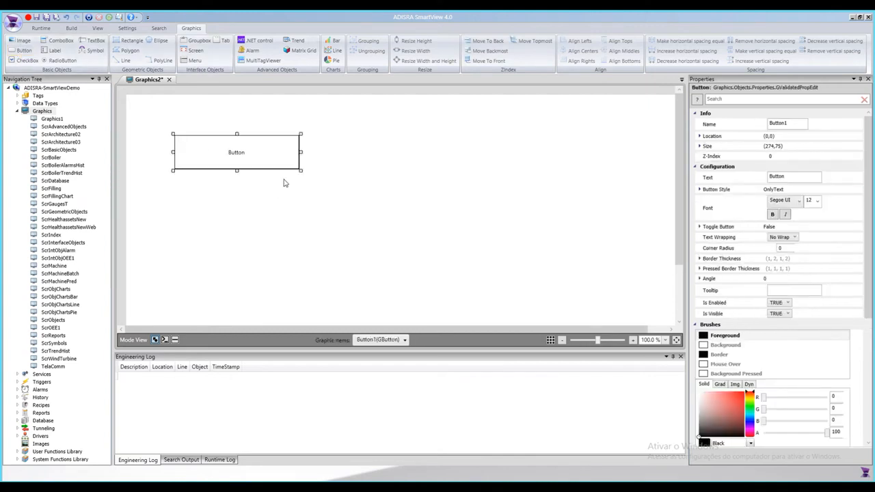
Step: Set the button's text to save
click(789, 124)
drag(761, 128, 755, 140)
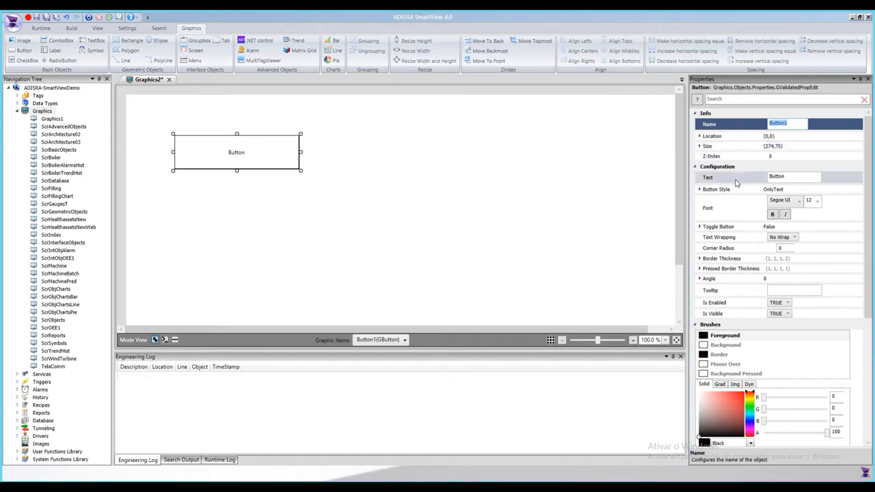
click(785, 178)
key(BackSpace)
key(Tab)
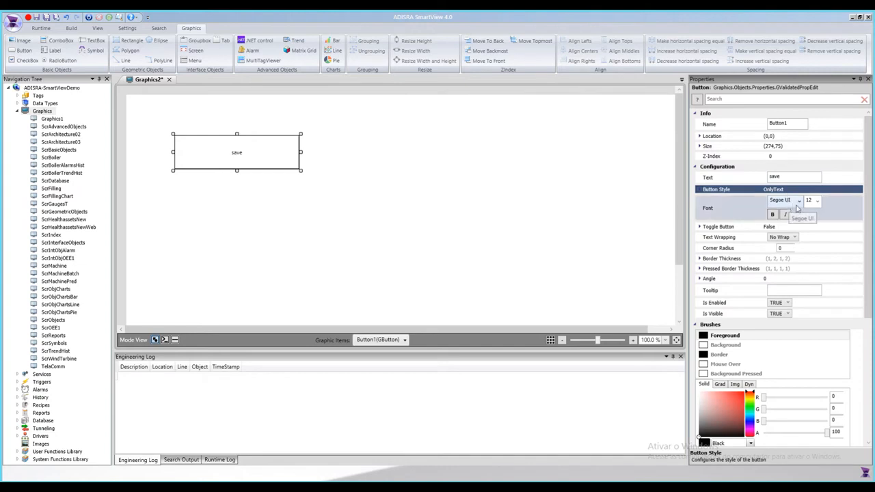
Step: Set the button's font size to 26 and its foreground colour to red
click(817, 201)
click(813, 302)
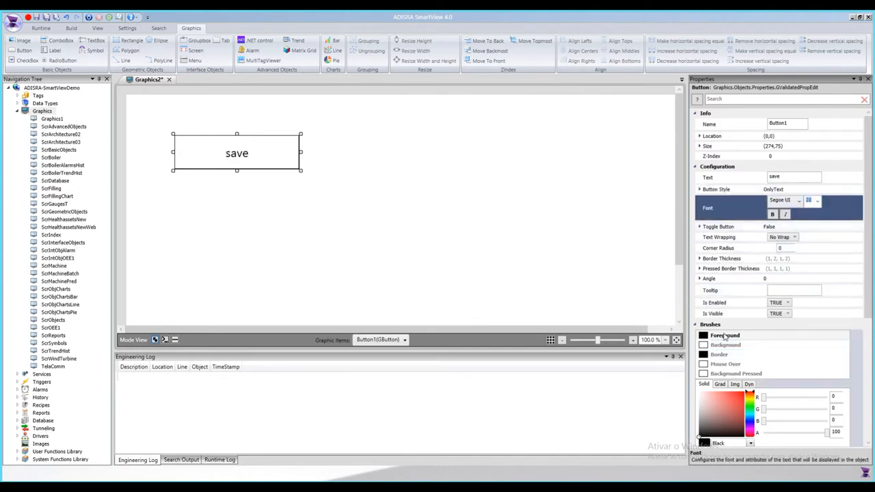
click(725, 336)
click(740, 395)
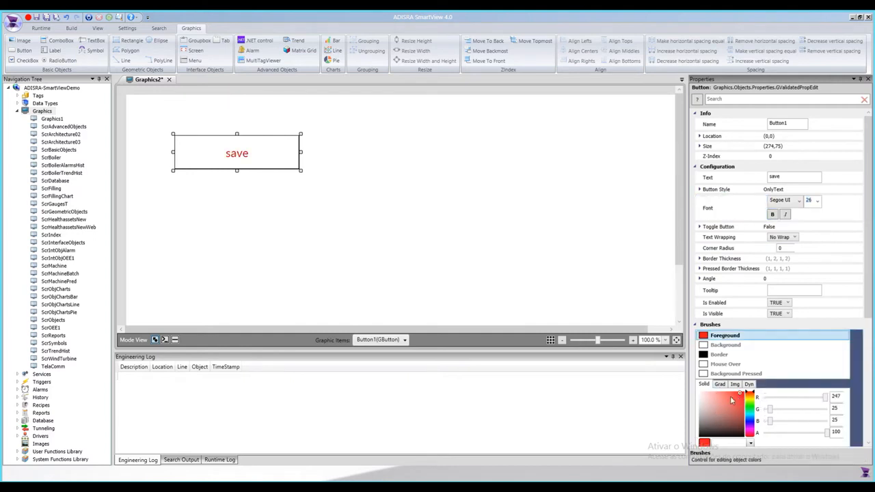
Step: Set the button's border colour to blue and its border thickness to 4 on all four sides
click(729, 356)
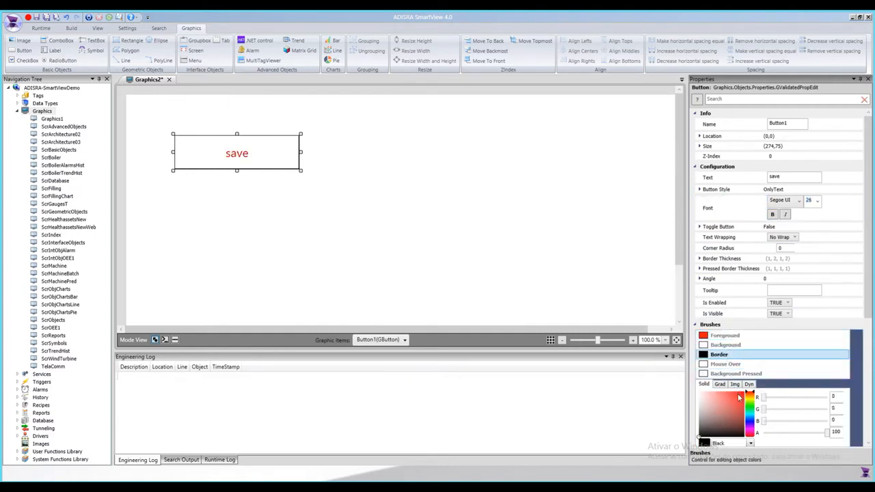
drag(734, 423, 737, 405)
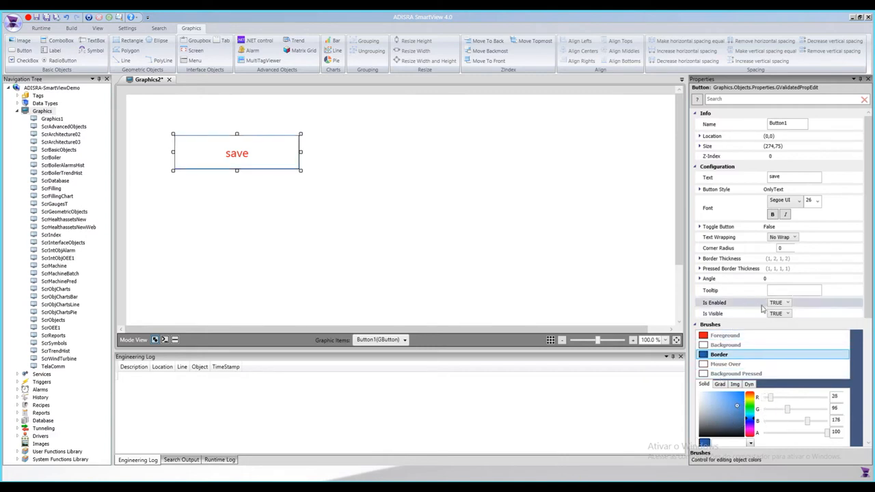
scroll(763, 309, down, 1)
click(700, 236)
click(725, 249)
text(4)
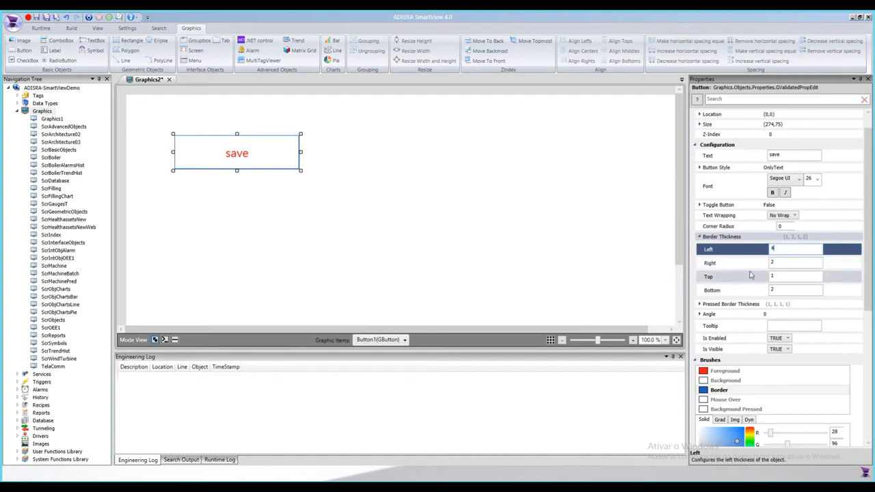
click(745, 264)
text(4)
click(781, 277)
text(4)
drag(785, 292, 754, 290)
text(4)
click(787, 252)
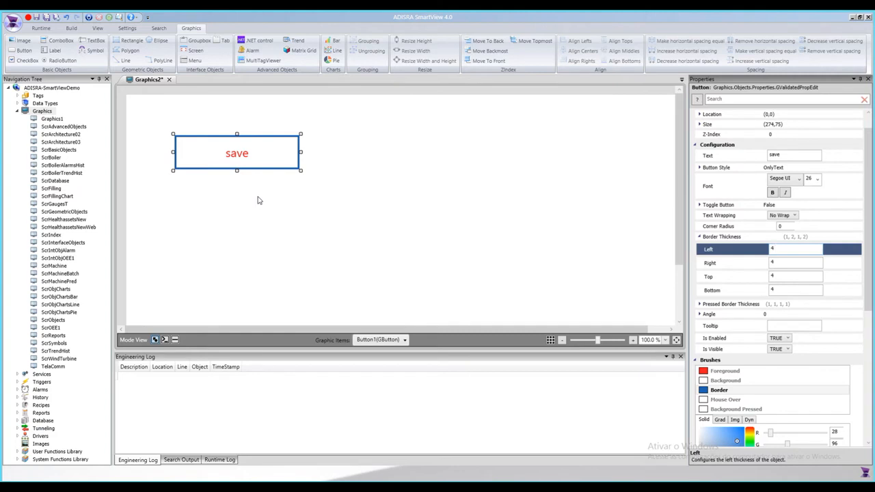
Step: Close the new graphics screen without saving it
click(169, 80)
click(456, 281)
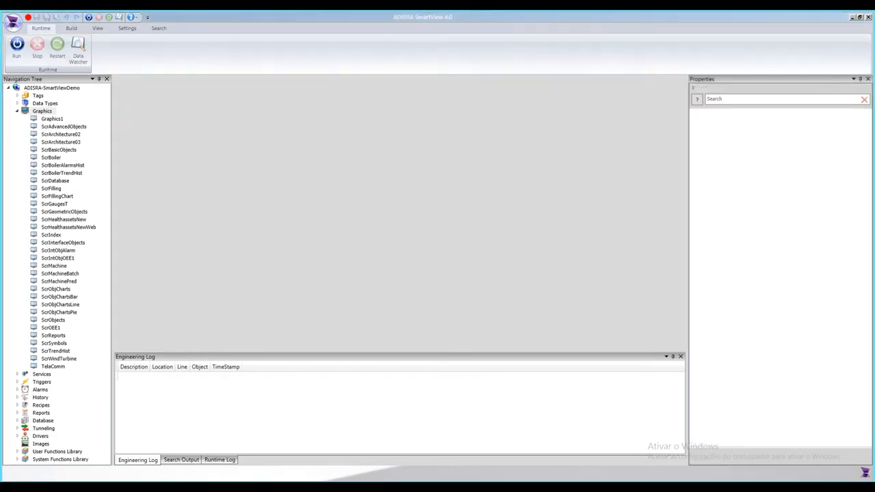
Step: Insert a new service under Services, then close its editor
click(17, 111)
double_click(40, 119)
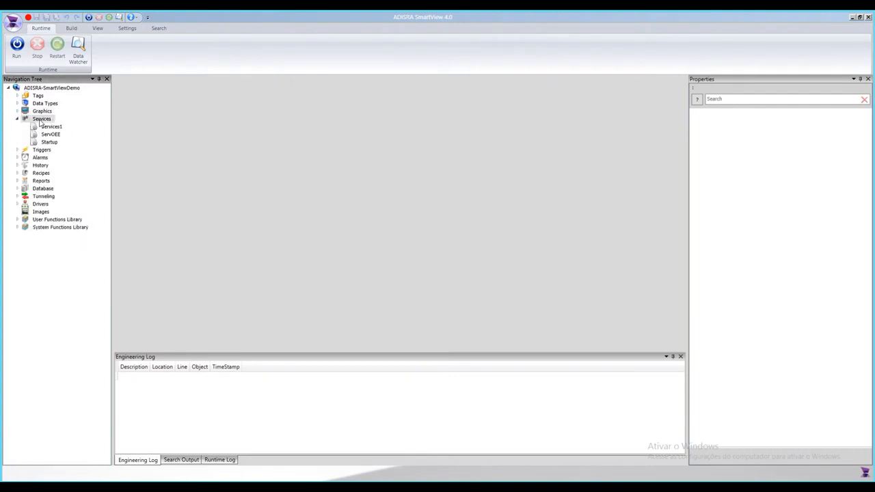
right_click(36, 121)
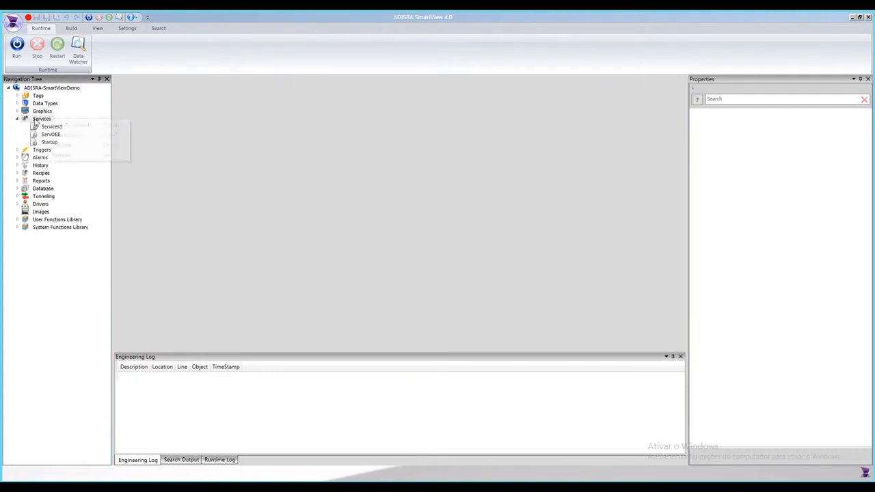
click(58, 125)
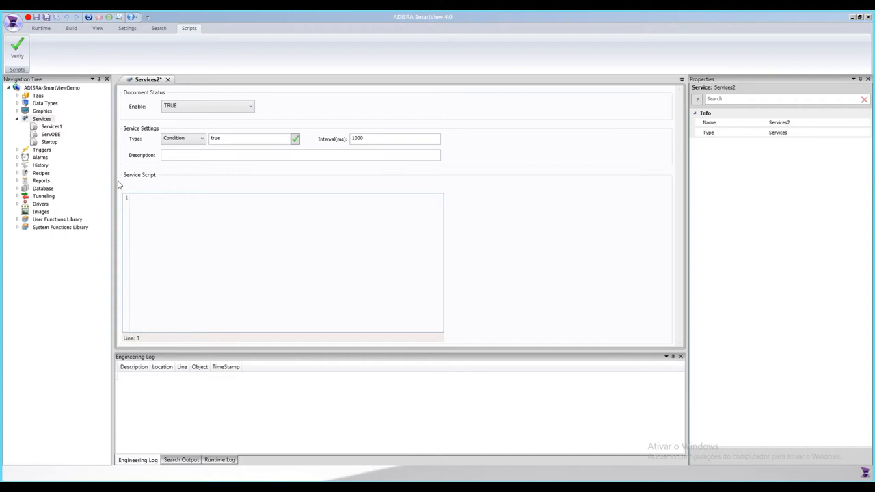
click(168, 80)
Step: Create a new trigger document under Triggers and insert a trigger item into it
double_click(34, 150)
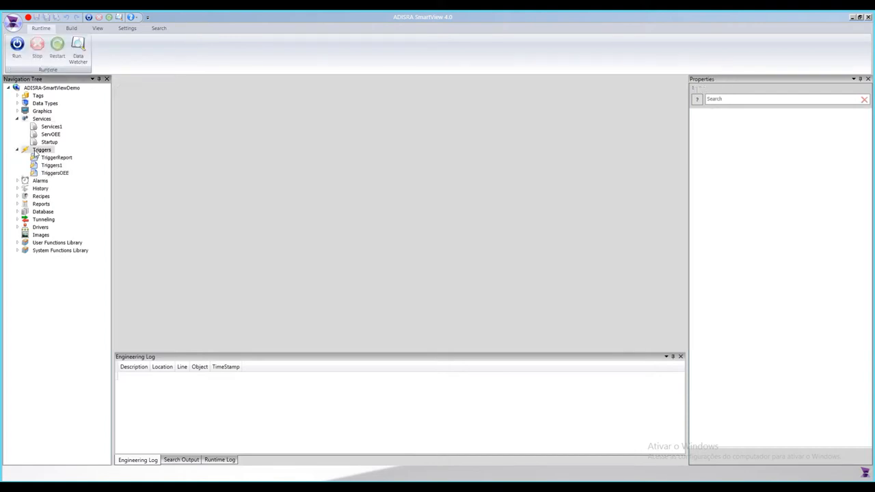
right_click(35, 151)
click(62, 157)
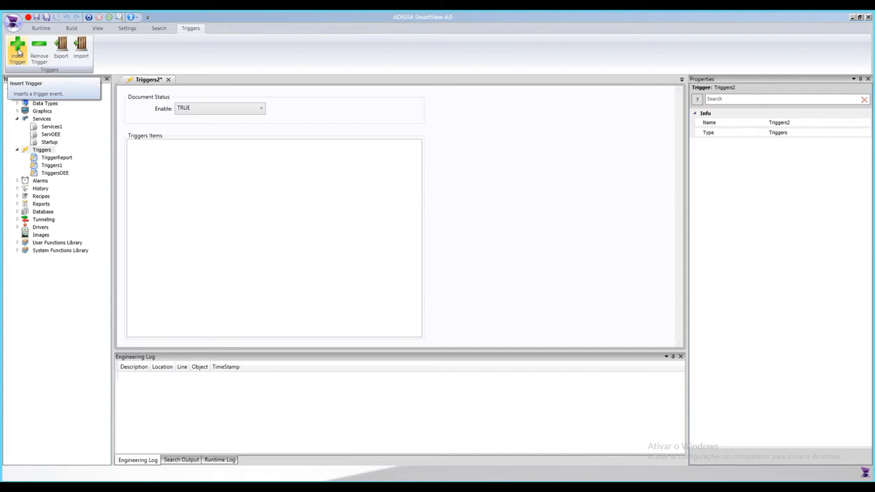
click(17, 48)
Step: Configure the trigger item as type Interval, interval 00:00:05, with action type Expressions
click(168, 167)
click(164, 199)
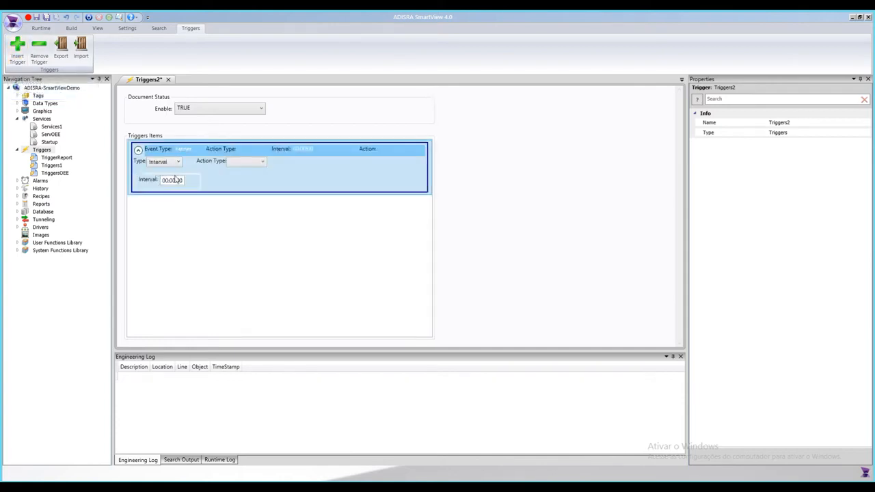
text(5)
click(248, 162)
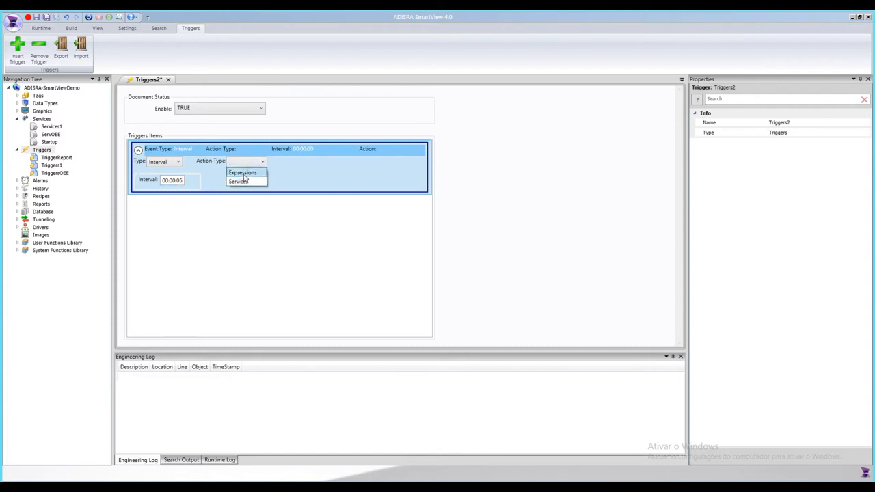
click(243, 173)
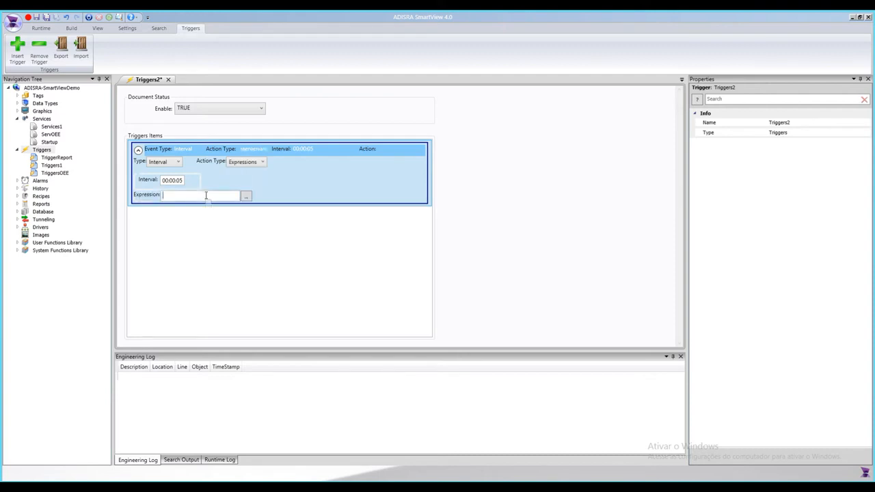
Step: Change the trigger item's type to Calendar with weekly recurrence on Monday and Wednesday
click(262, 161)
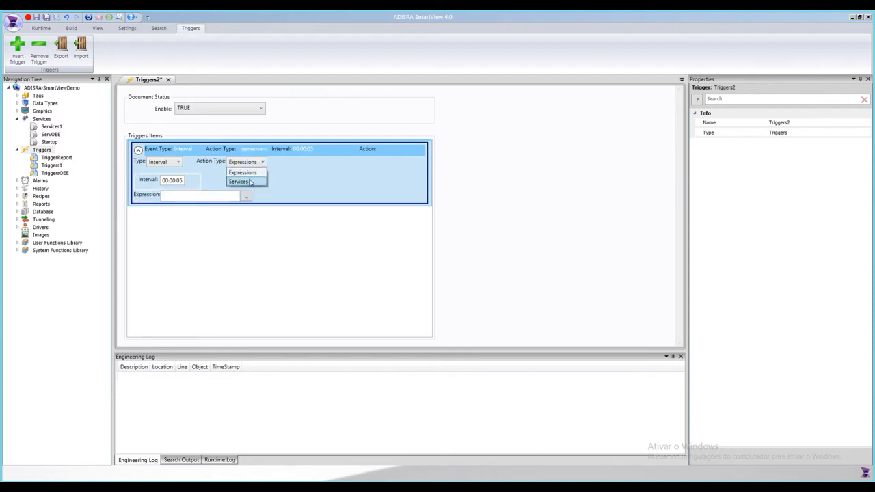
click(158, 163)
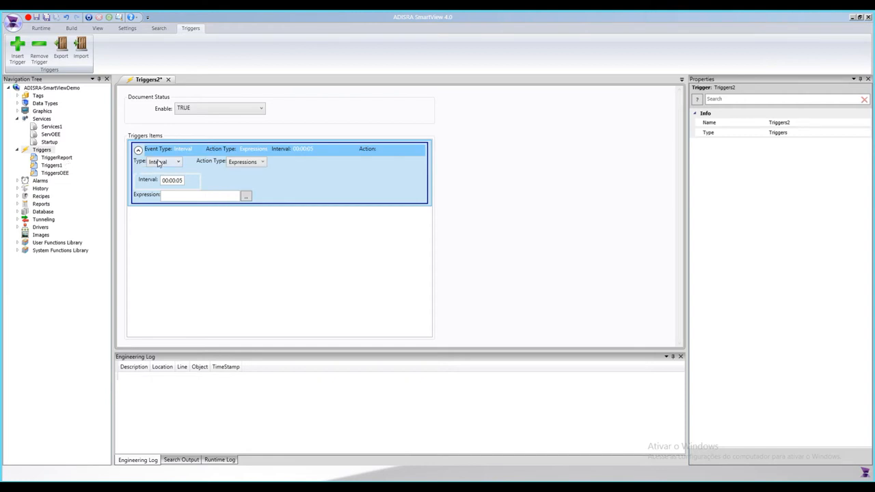
click(158, 163)
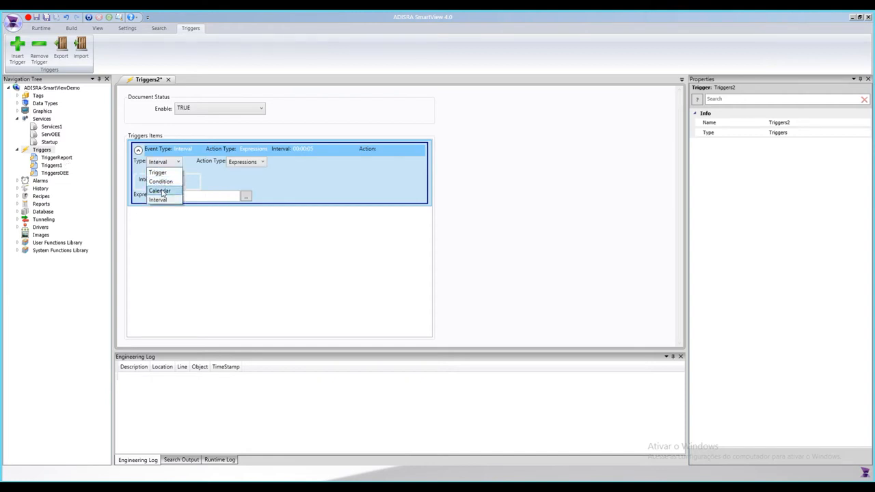
click(161, 193)
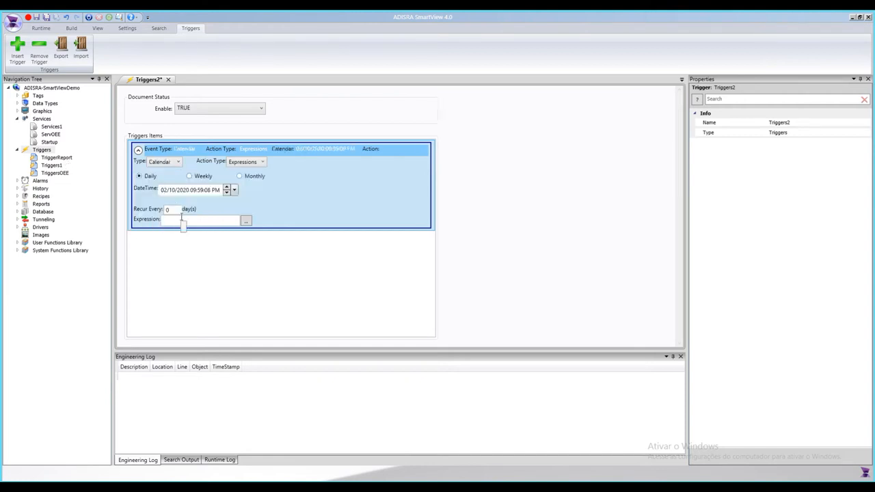
click(210, 177)
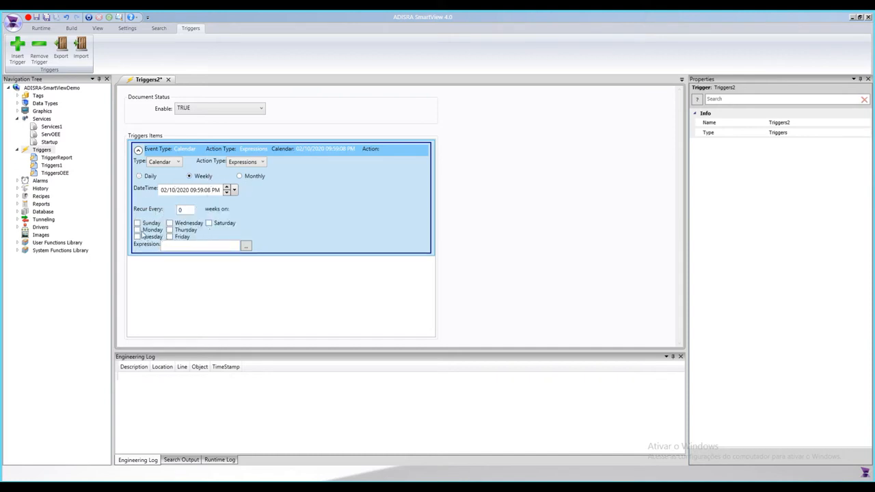
click(139, 231)
click(169, 223)
Step: Set the trigger's action type to Services and switch the calendar recurrence to Monthly
click(254, 163)
click(240, 181)
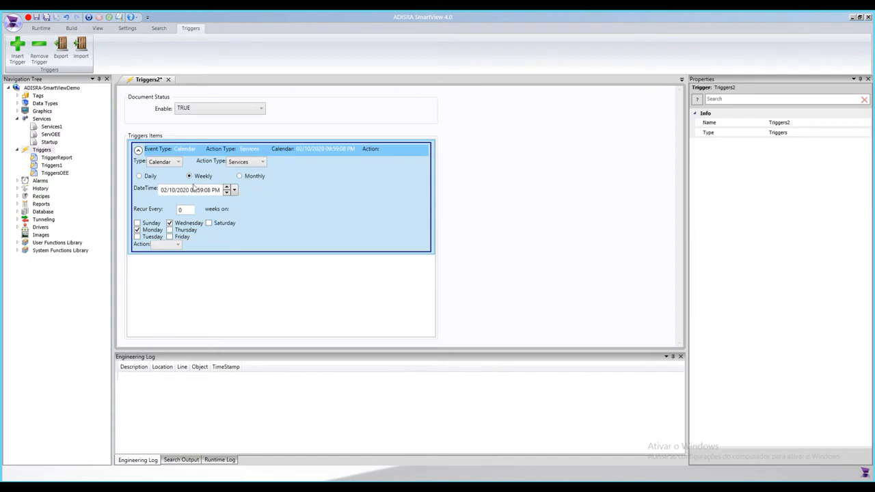
click(240, 178)
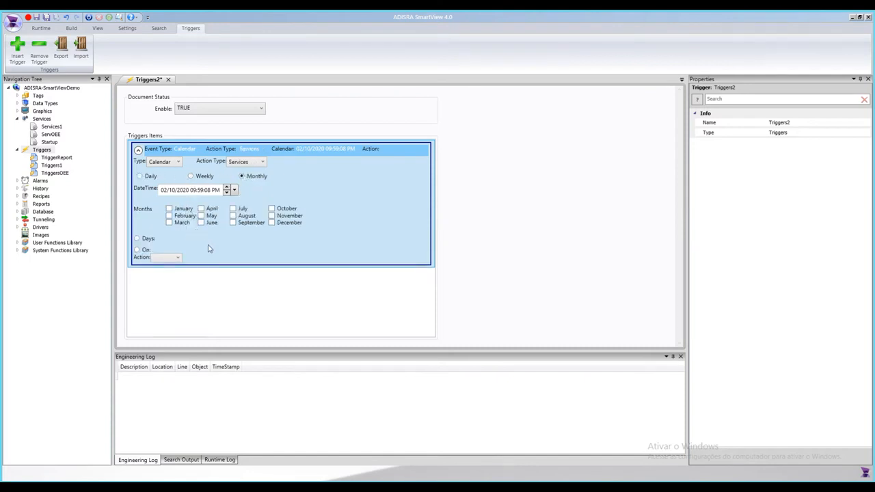
Step: Change the trigger type through Condition to Trigger, then close the trigger document without saving
click(168, 164)
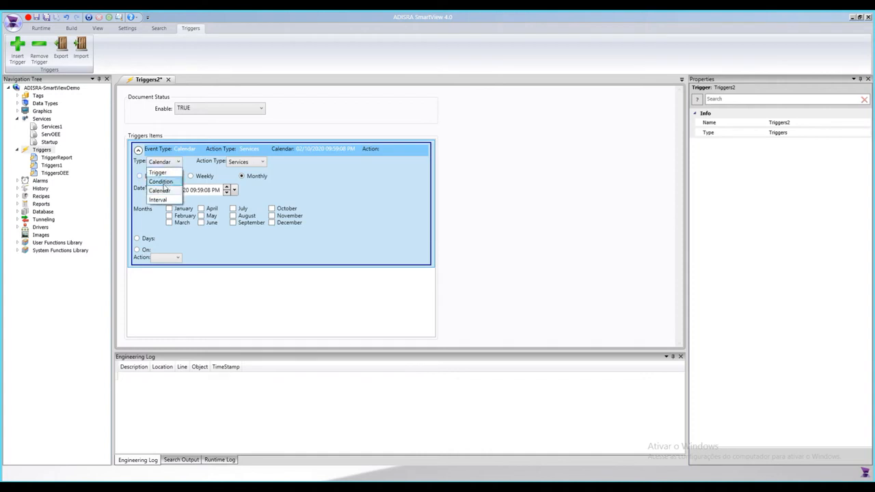
click(163, 183)
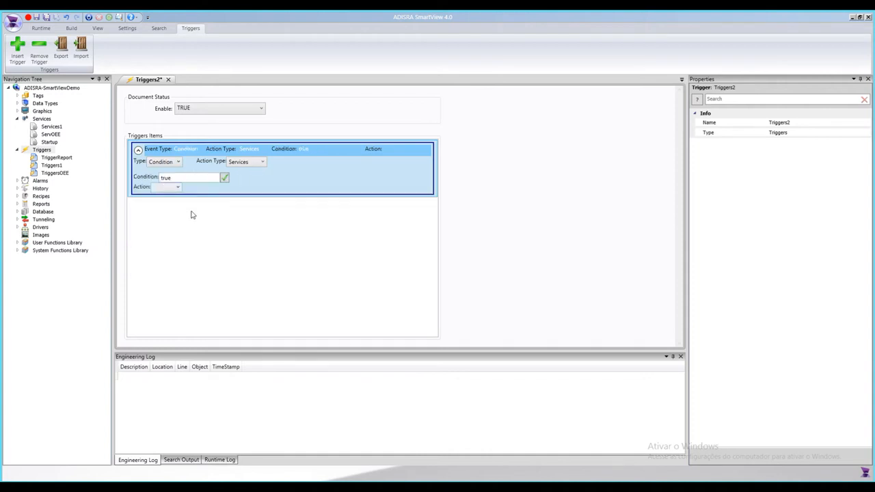
click(167, 163)
click(169, 173)
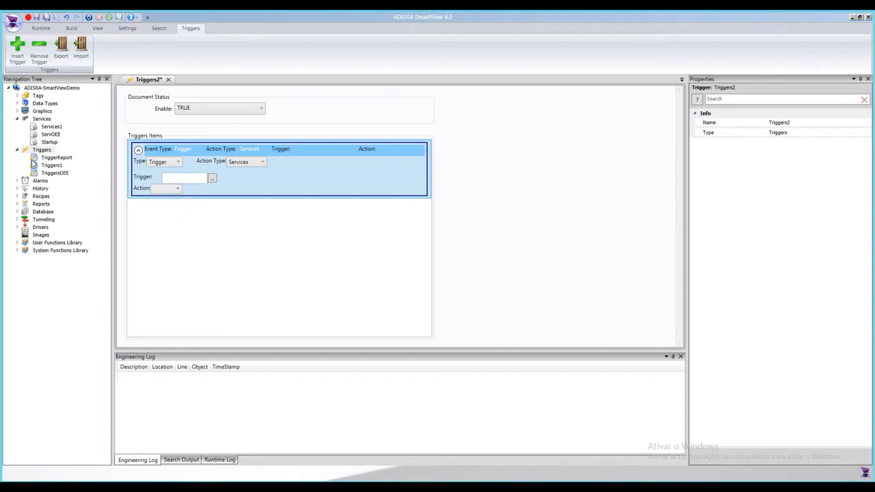
click(168, 79)
click(456, 285)
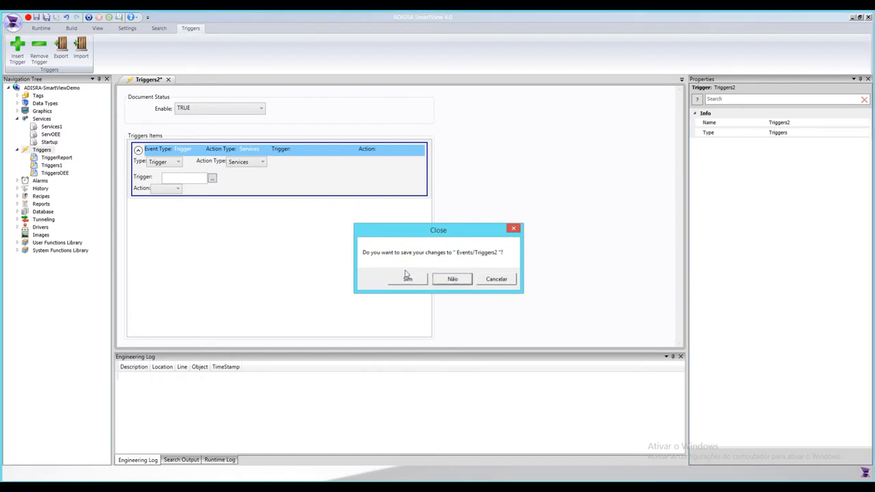
Step: Open the Alarms1 document under Alarms and expand its alarm item
double_click(24, 180)
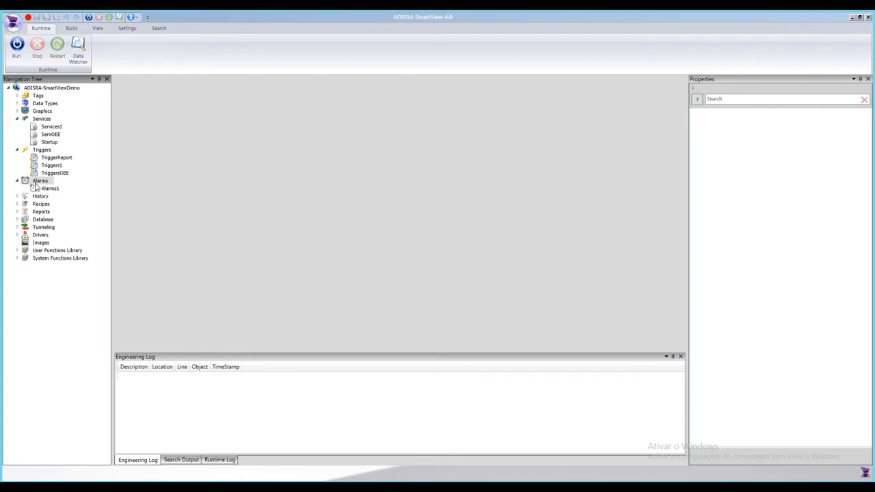
double_click(50, 189)
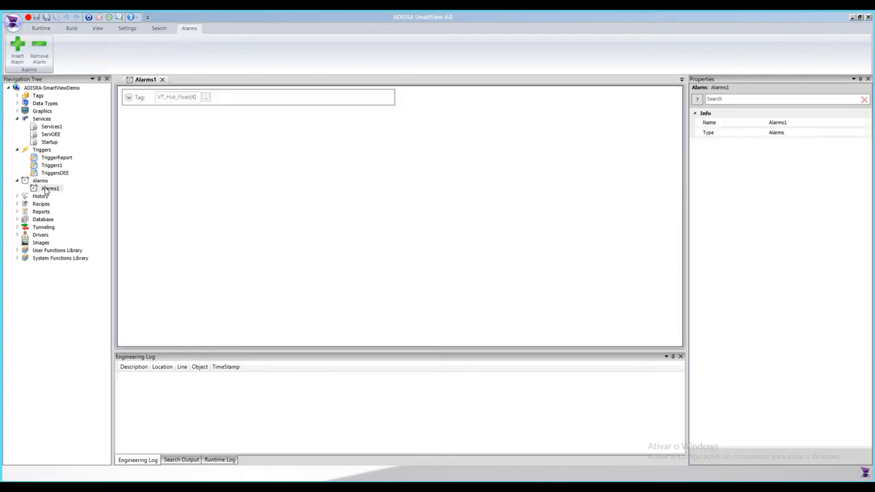
click(128, 98)
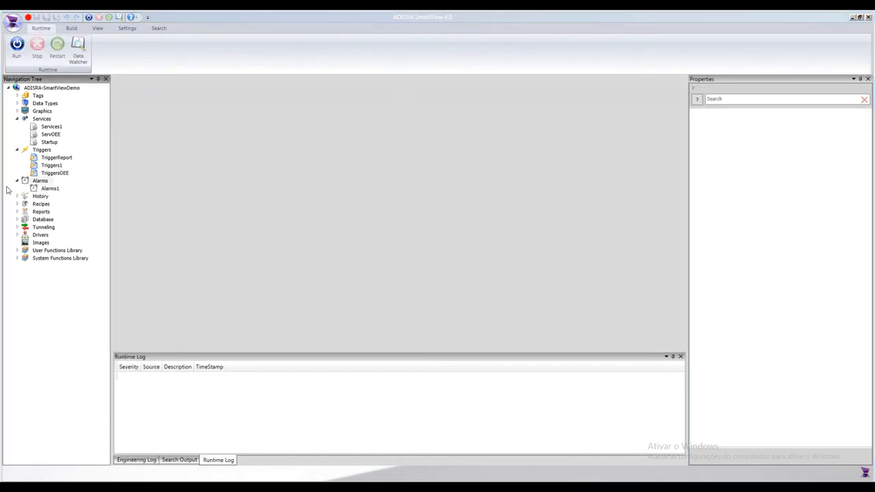
Step: Create a new document under History and insert a history item into it
right_click(50, 198)
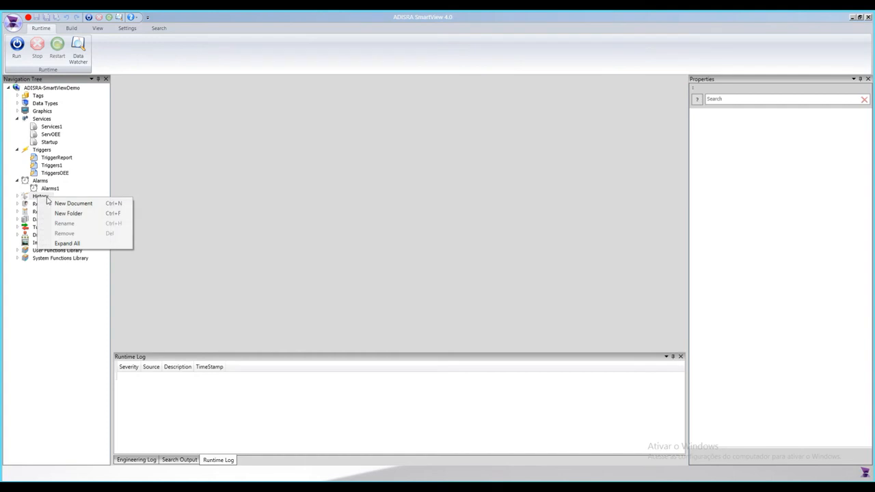
click(63, 204)
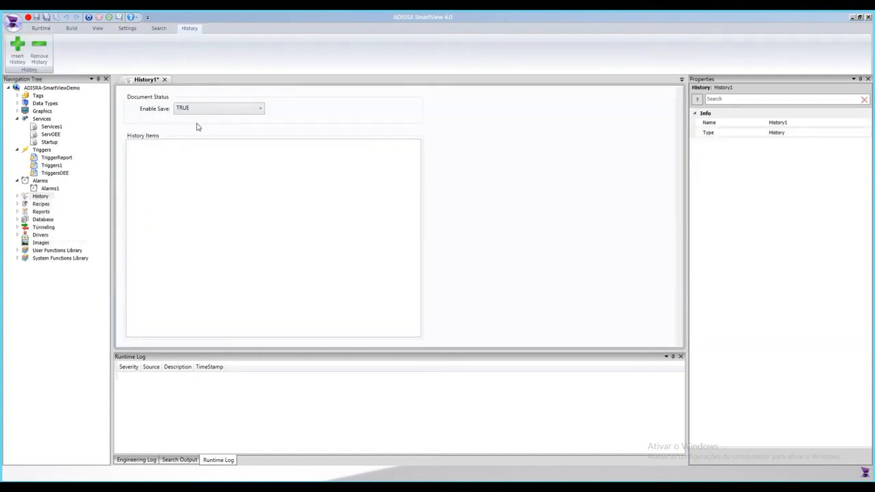
click(20, 55)
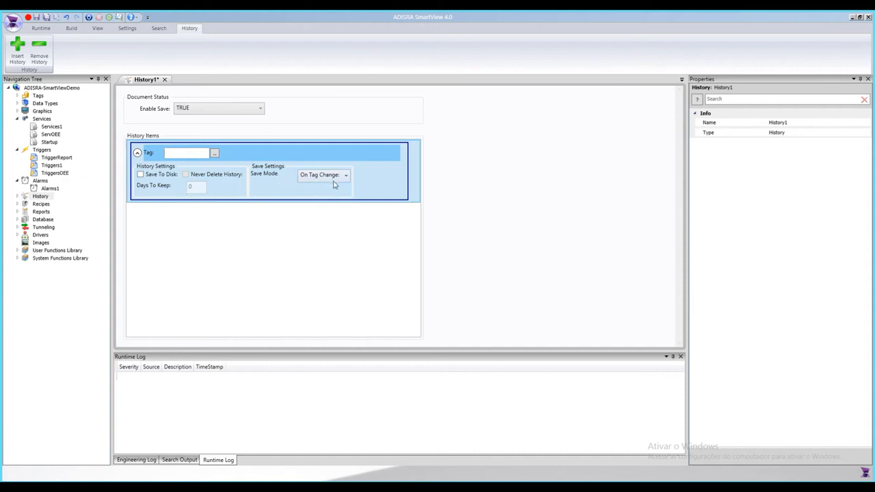
Step: Toggle the history item's save mode to Time Frequency and back to On Tag Change, then close and save the document
click(334, 177)
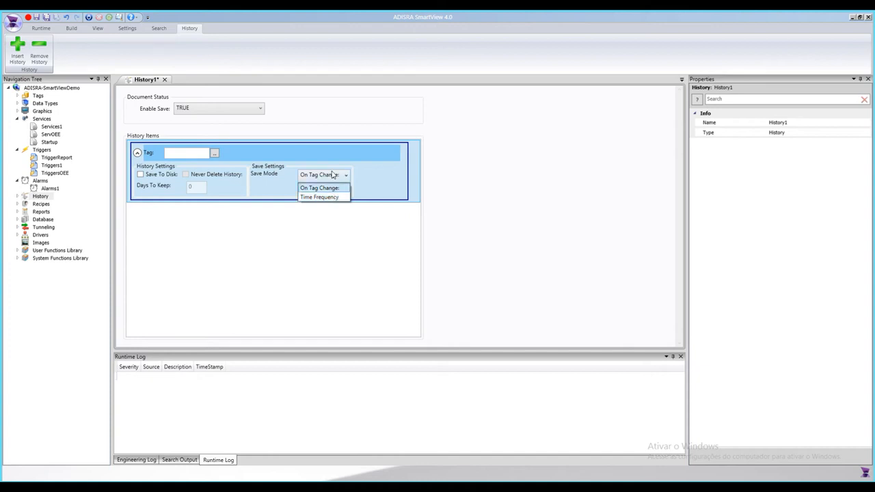
click(327, 197)
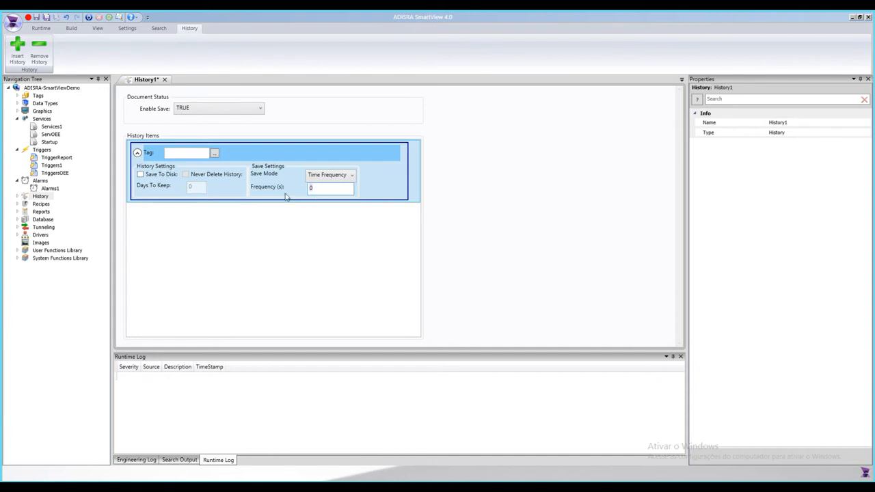
click(323, 177)
click(323, 188)
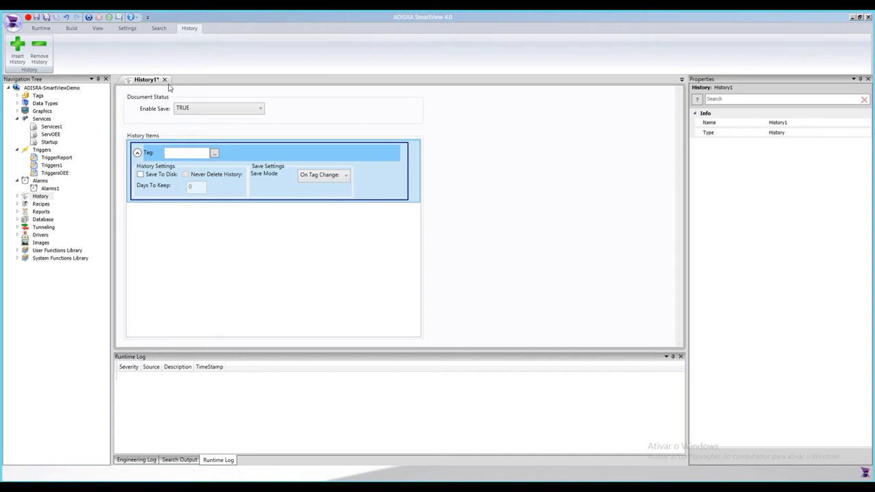
click(164, 79)
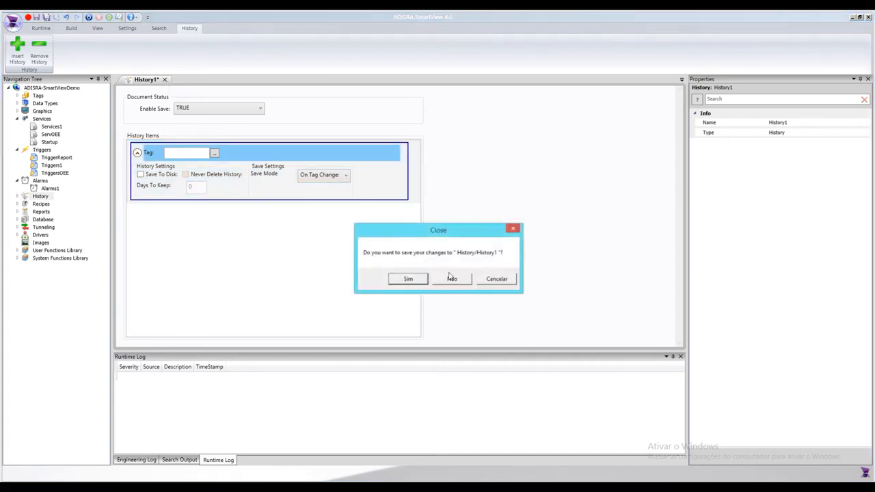
click(407, 278)
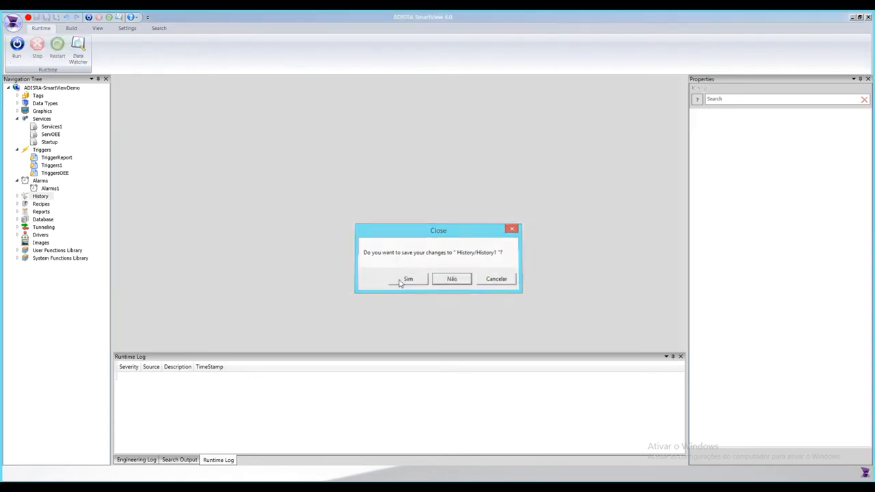
Step: Open a new recipe document to review its settings, then close it without saving
click(17, 180)
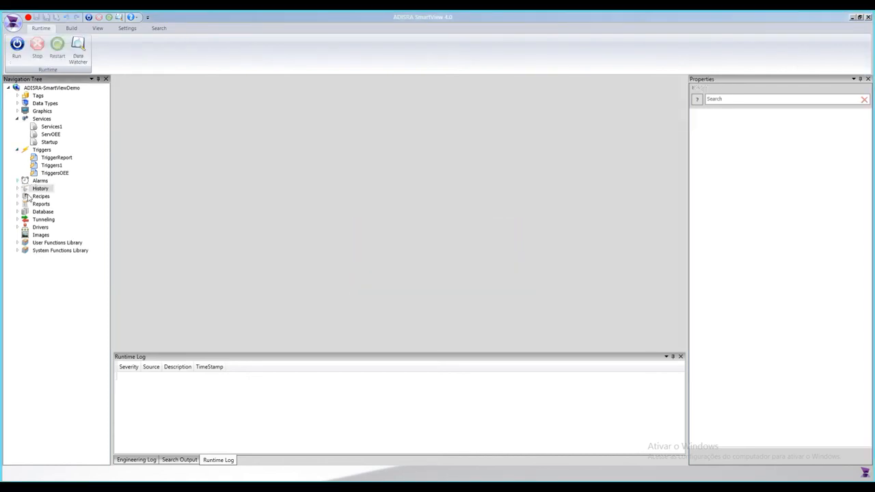
double_click(37, 196)
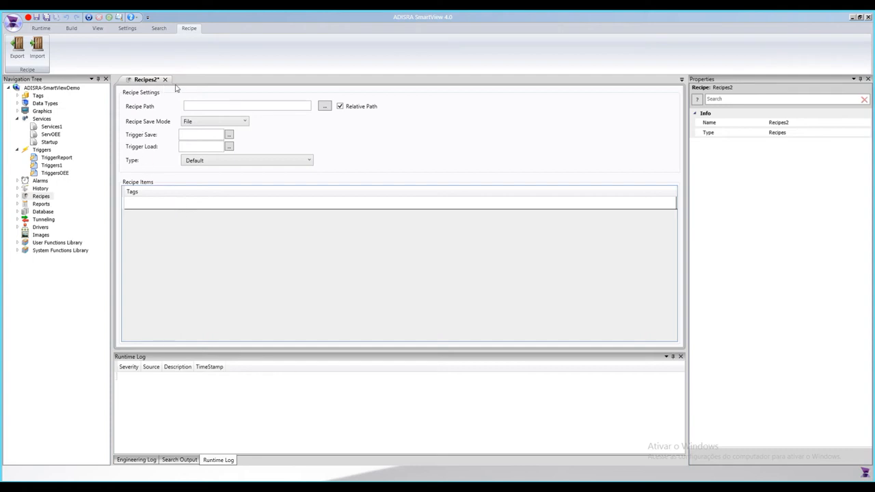
click(201, 135)
click(165, 80)
click(452, 282)
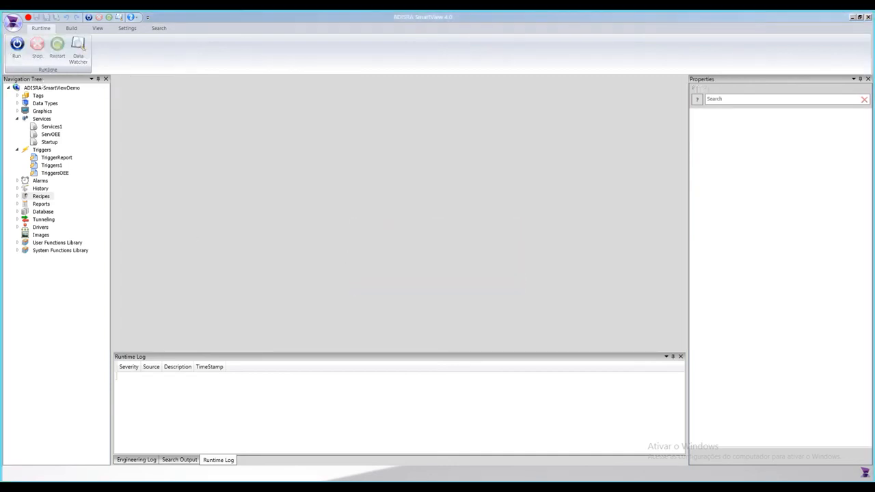
Step: Create a new Reports document, review its Orientation and Output options, and close it without saving
double_click(42, 204)
right_click(43, 207)
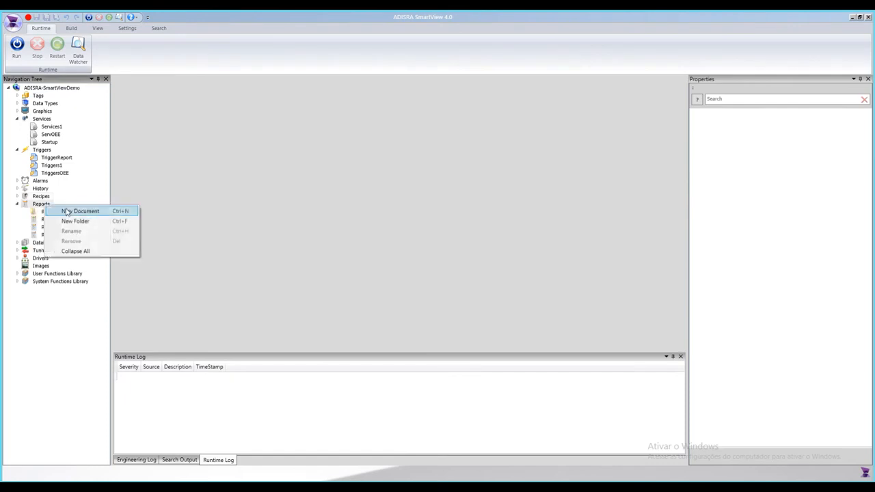
click(75, 210)
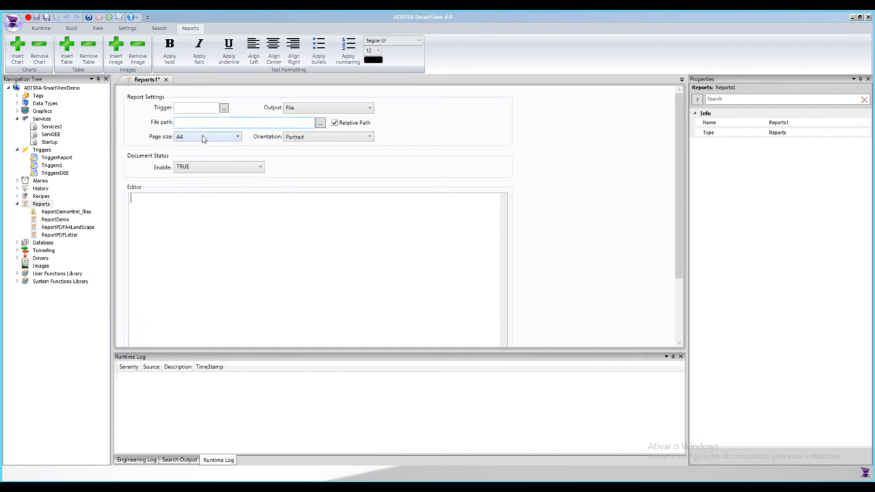
click(313, 139)
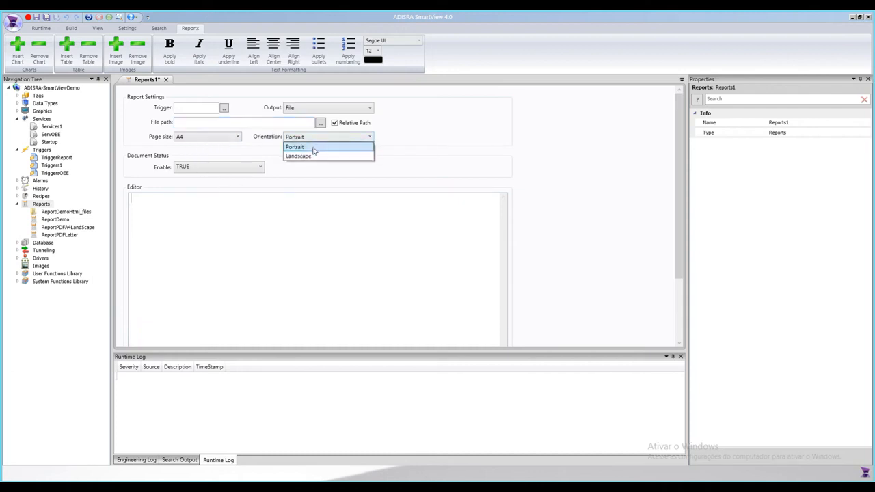
click(187, 110)
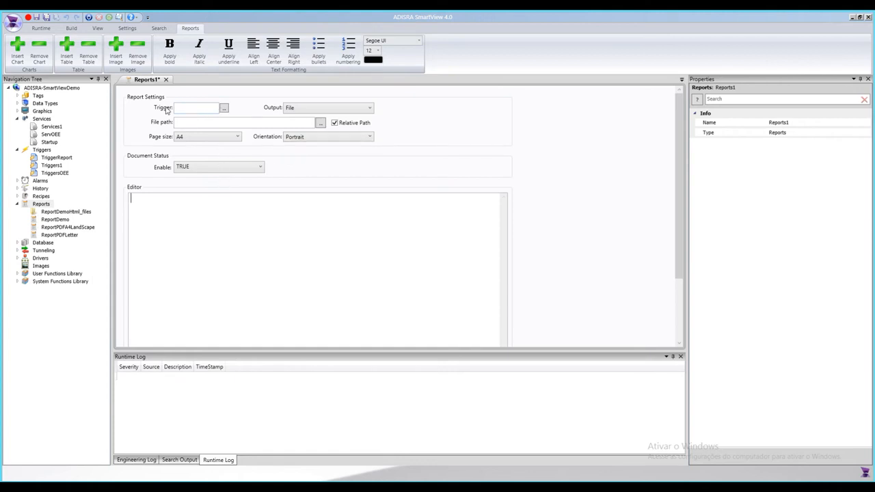
click(324, 111)
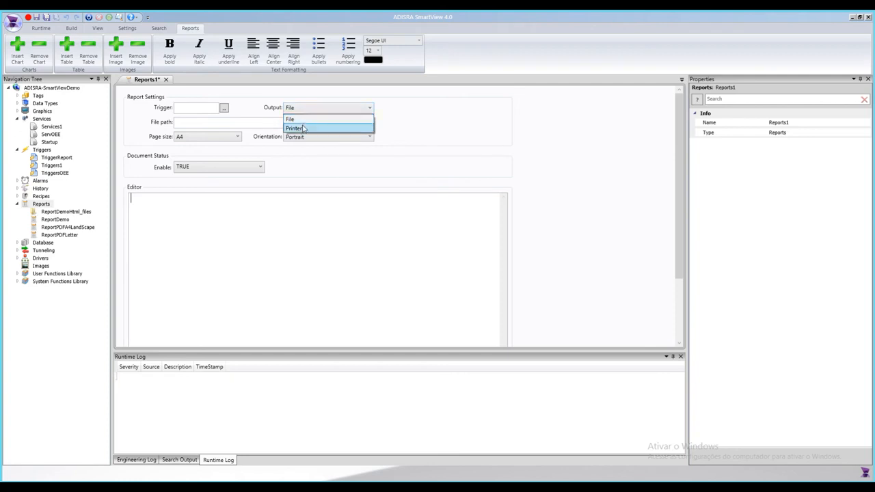
click(241, 209)
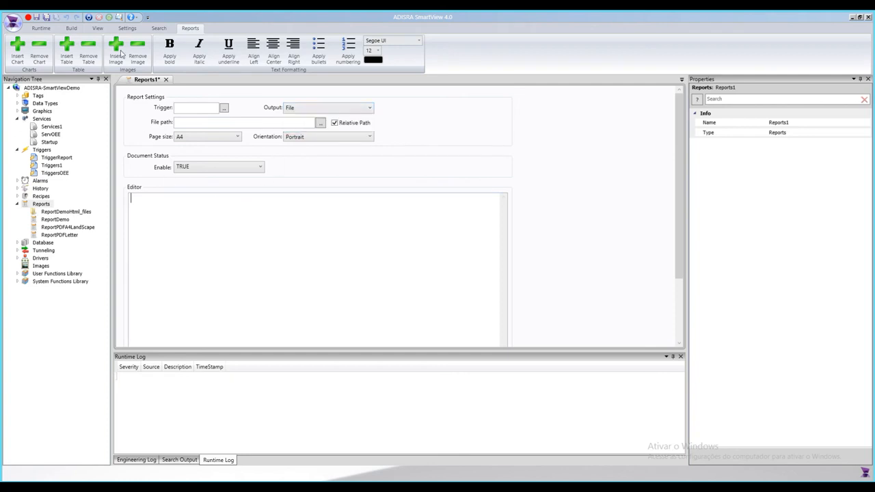
click(165, 79)
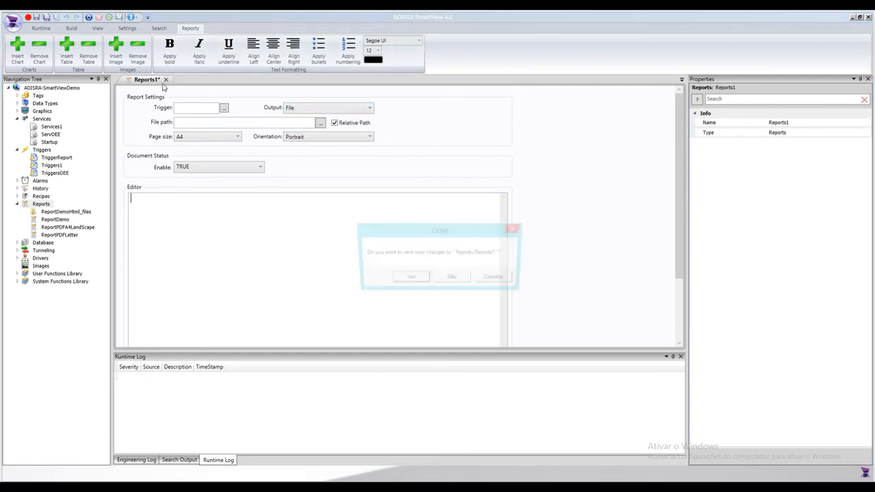
click(452, 279)
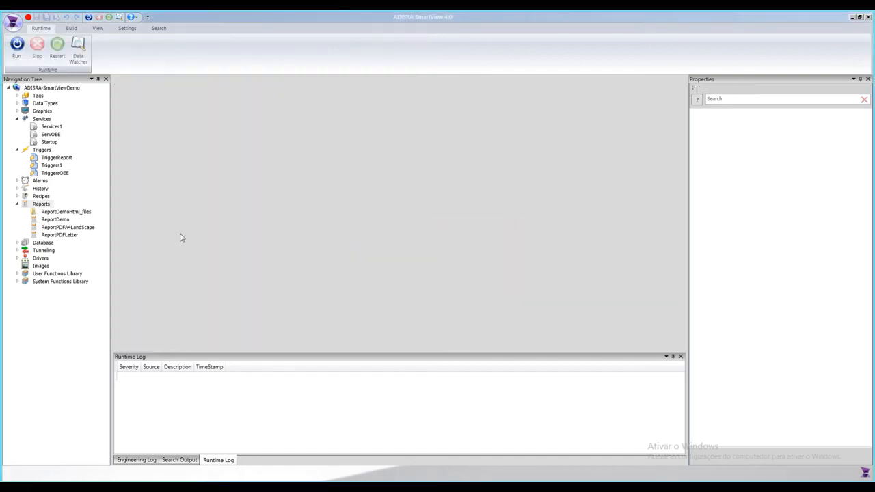
Step: Create a new document under Database
click(18, 206)
double_click(43, 213)
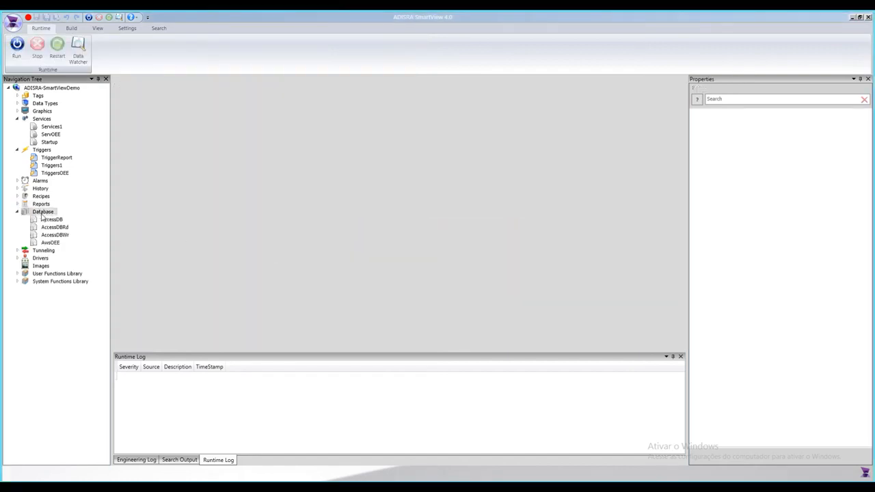
right_click(42, 213)
click(77, 220)
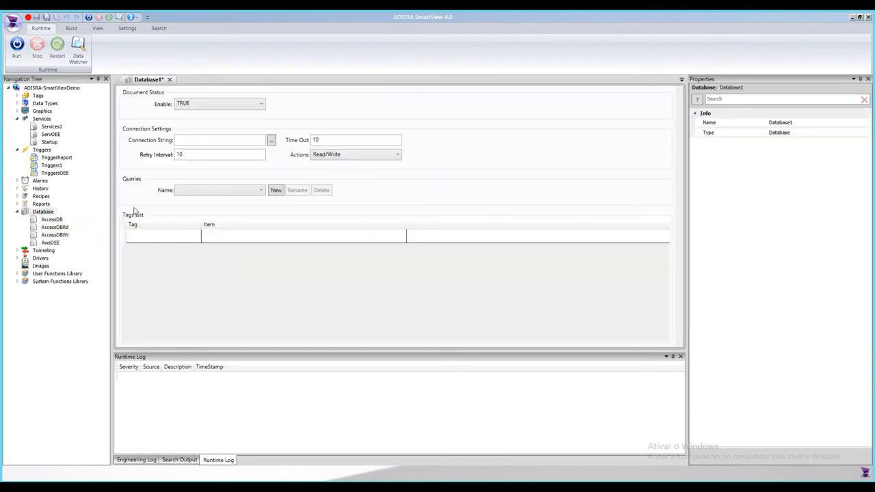
Step: Add a new query named test to the database document, then close the document
click(205, 140)
click(340, 154)
click(195, 156)
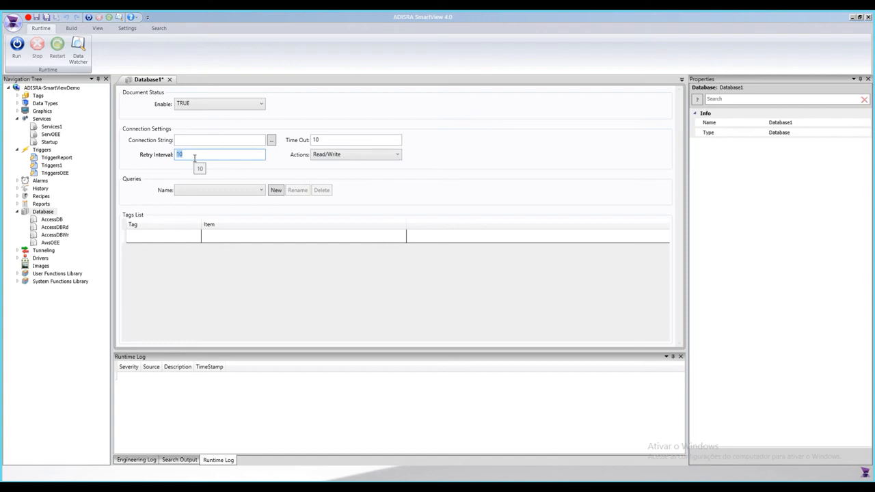
click(343, 141)
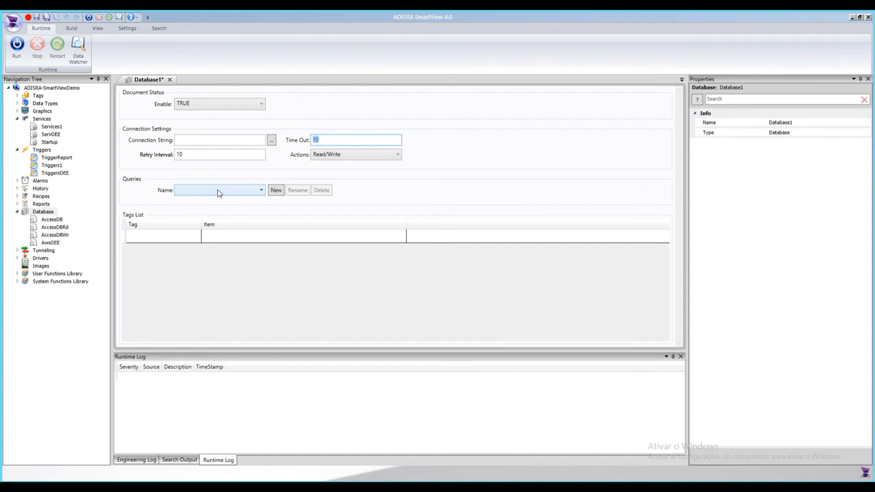
click(261, 191)
click(261, 191)
click(276, 191)
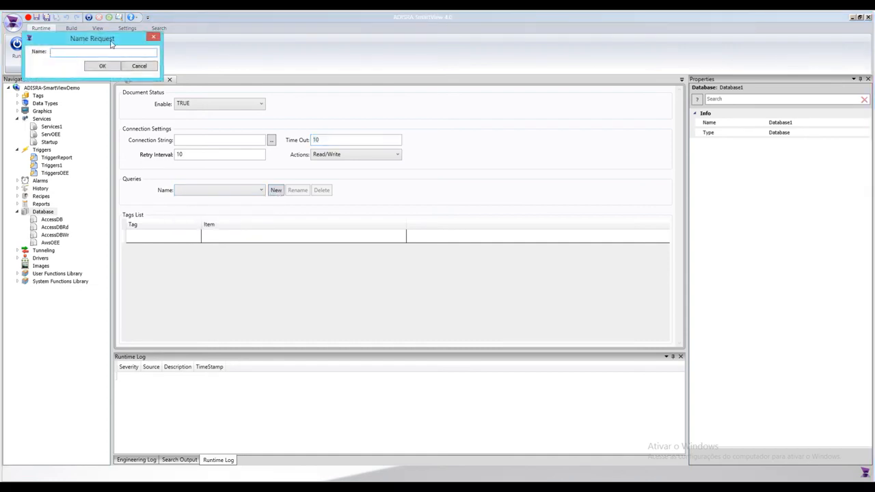
text(test)
click(366, 309)
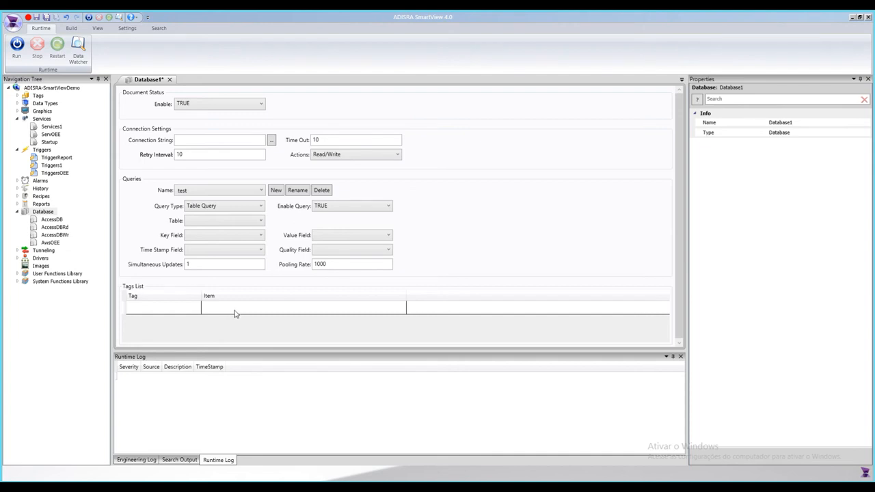
click(169, 80)
key(Return)
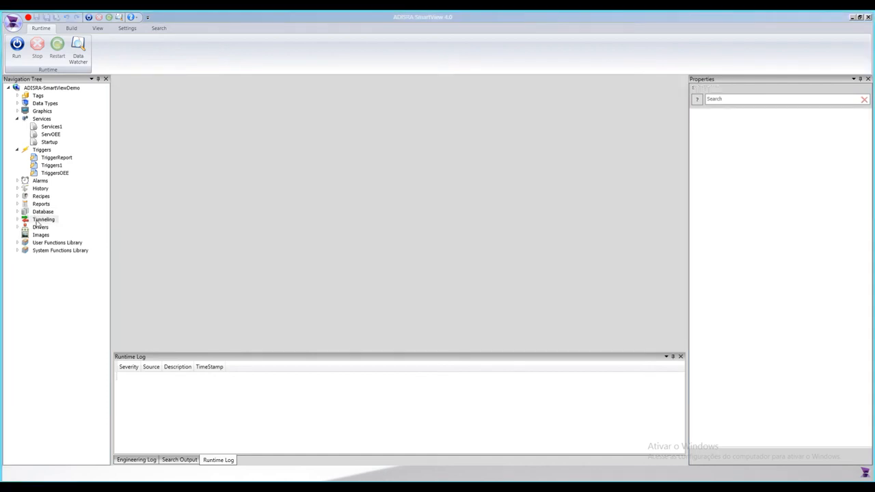
Step: Create a new Tunneling document, try its Direction options, and close it without saving
right_click(37, 221)
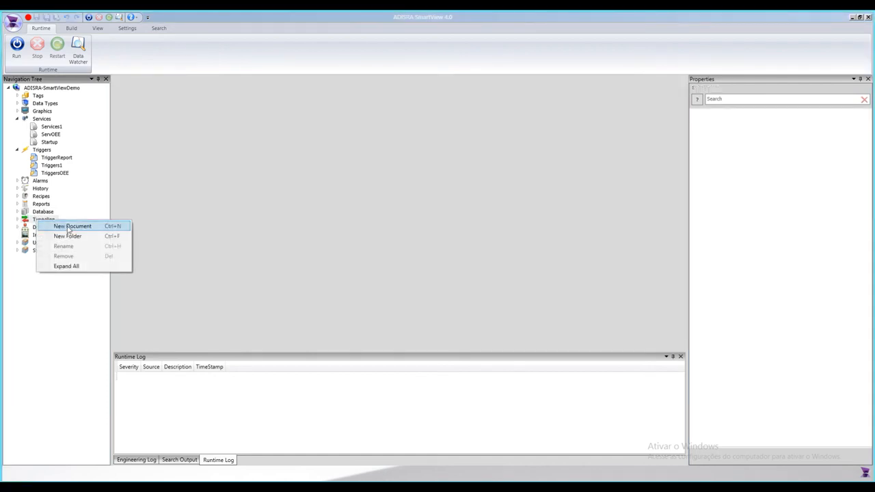
click(68, 227)
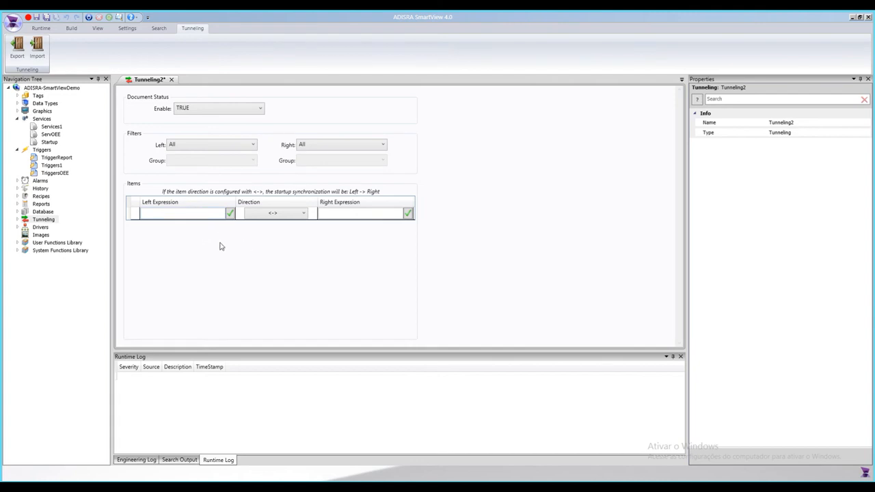
click(274, 215)
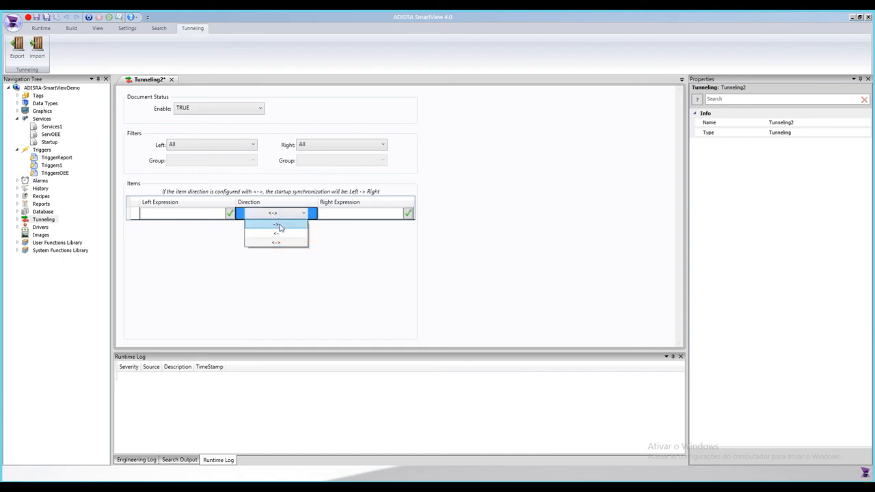
click(279, 226)
click(276, 216)
click(276, 234)
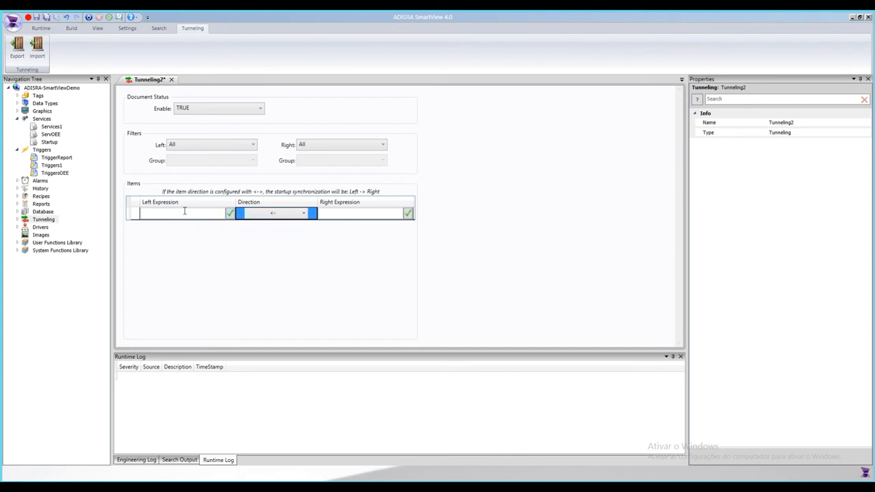
click(272, 217)
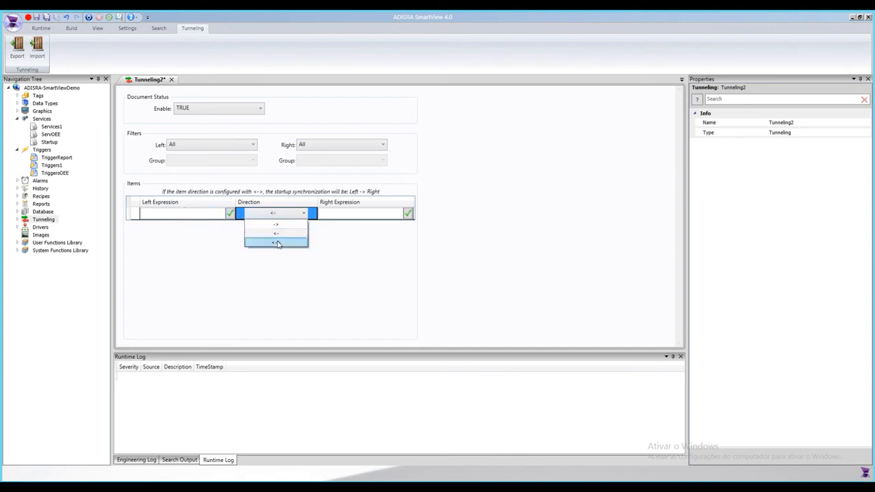
click(279, 242)
click(188, 212)
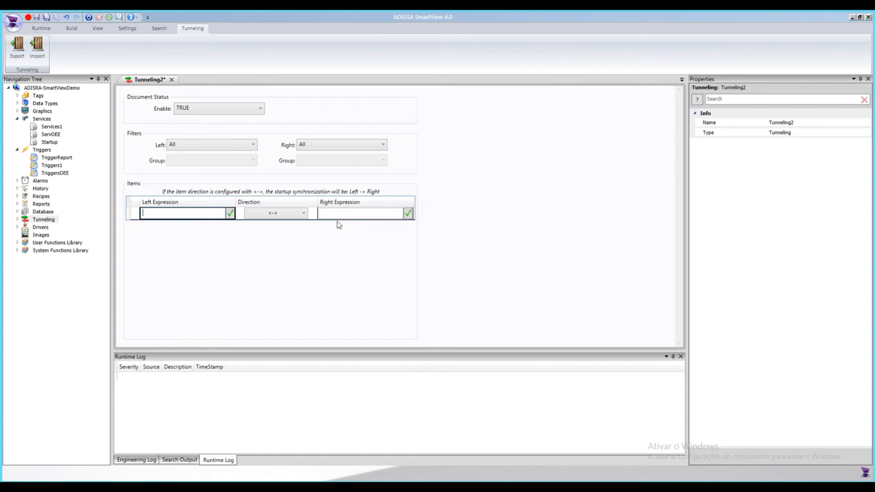
click(172, 80)
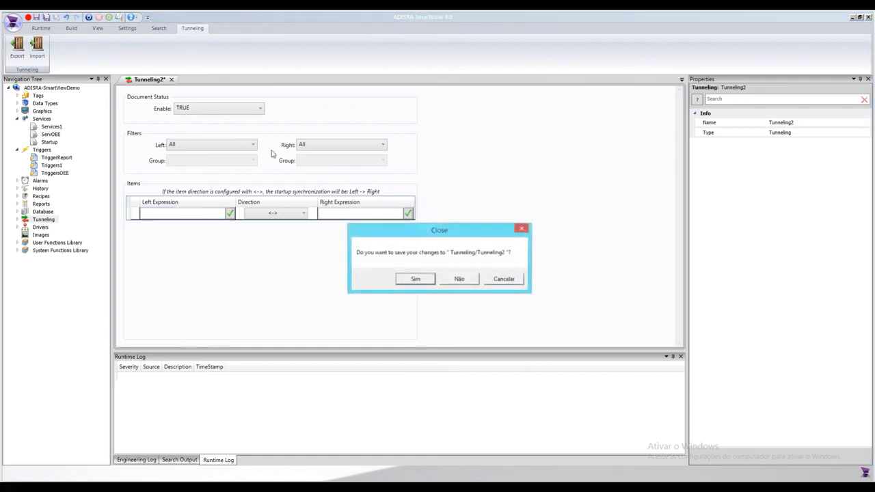
click(457, 279)
Step: Add a Modbus driver folder under Drivers
click(17, 220)
double_click(36, 228)
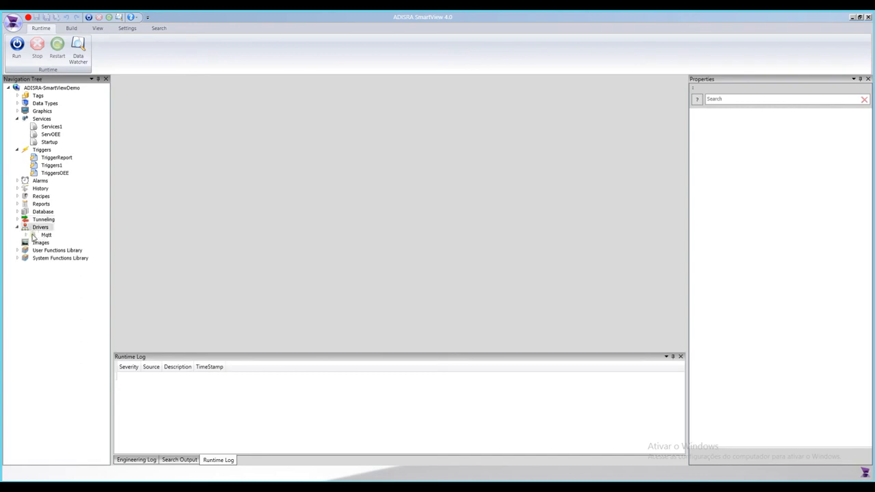
right_click(42, 230)
mouse_move(65, 233)
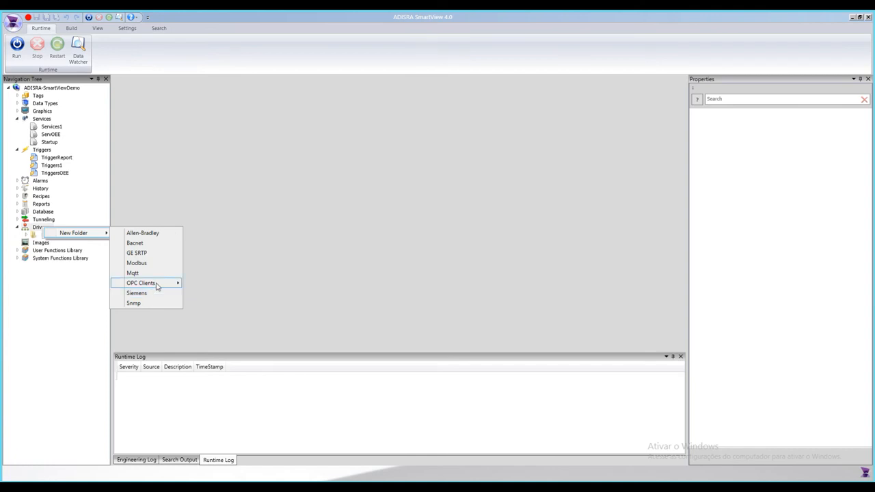
mouse_move(159, 285)
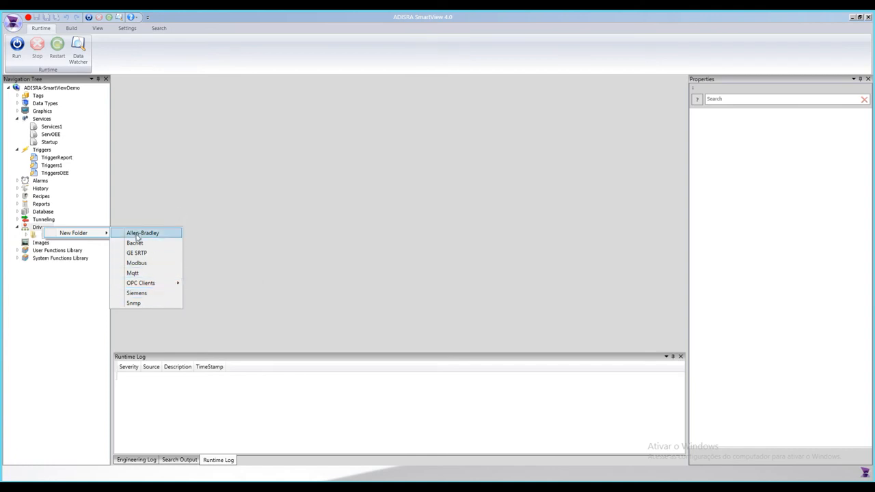
click(137, 262)
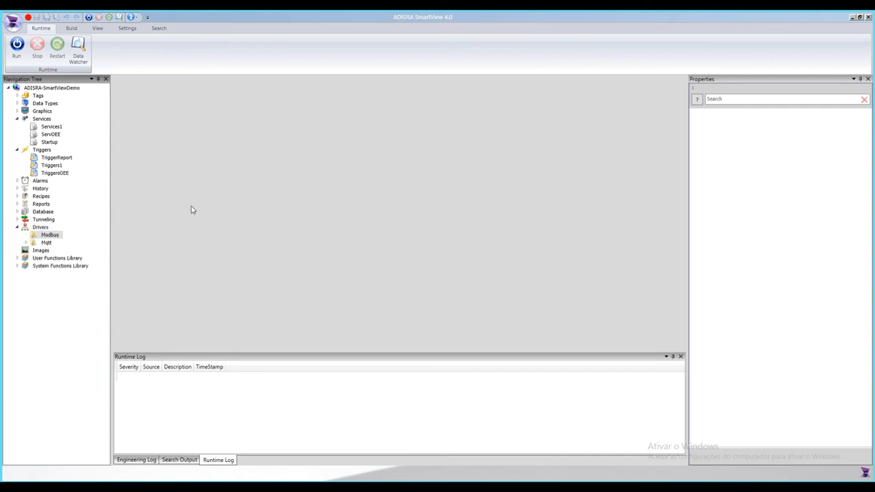
Step: Create a new Modbus driver document and enable the Read RefreshTime(s) and Write Tag Changed options
right_click(49, 237)
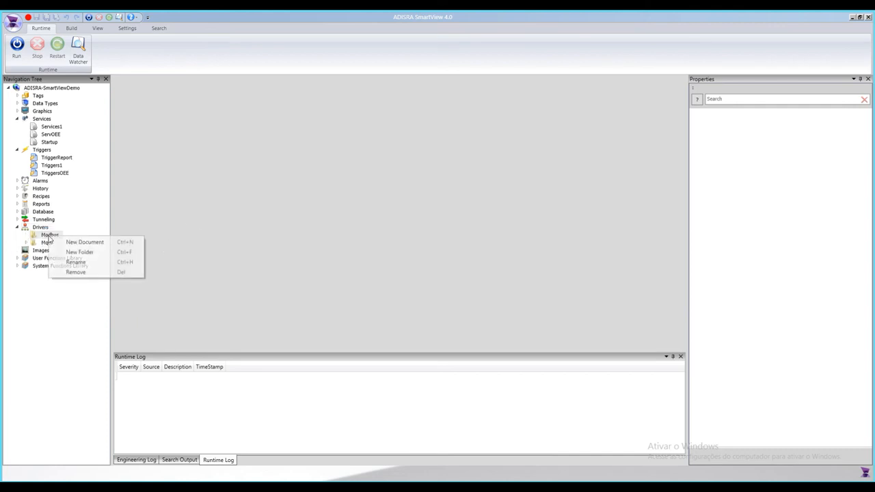
click(90, 243)
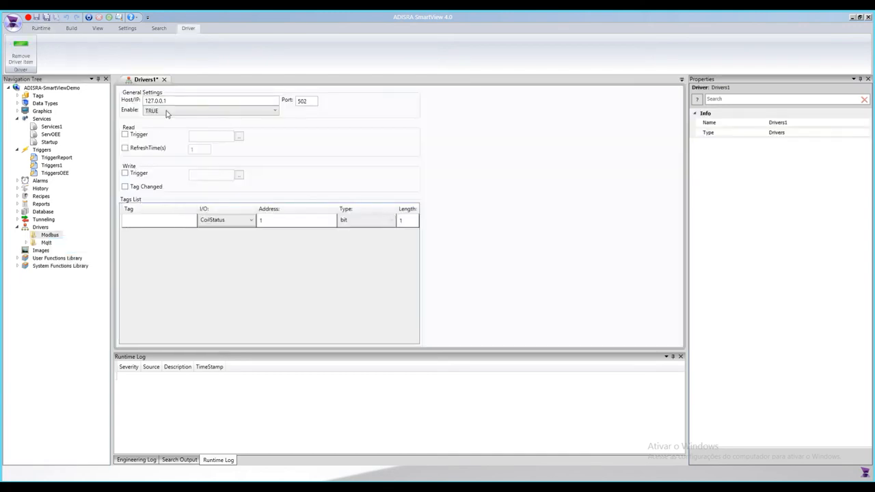
drag(180, 100, 145, 103)
double_click(306, 102)
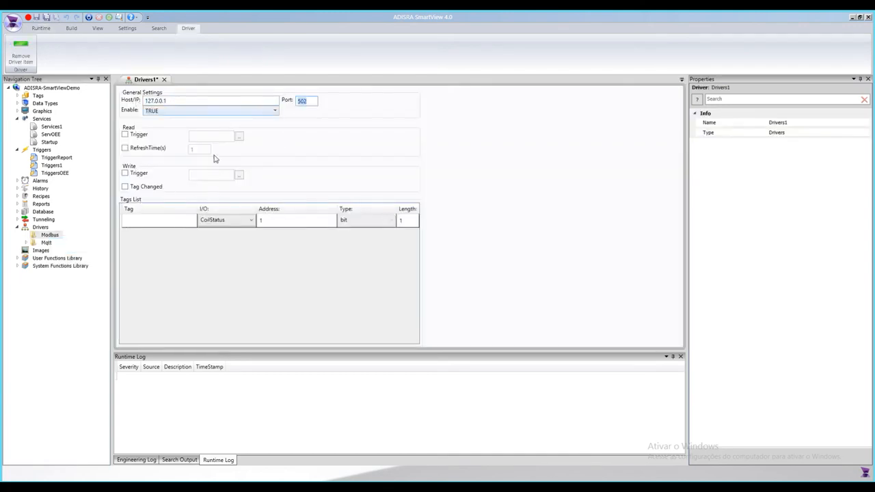
click(125, 134)
click(126, 174)
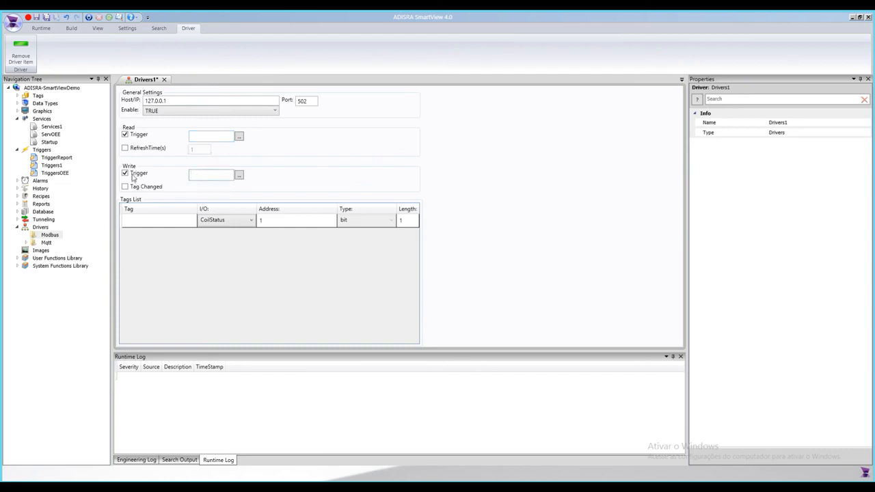
click(125, 135)
click(125, 148)
click(131, 173)
double_click(203, 150)
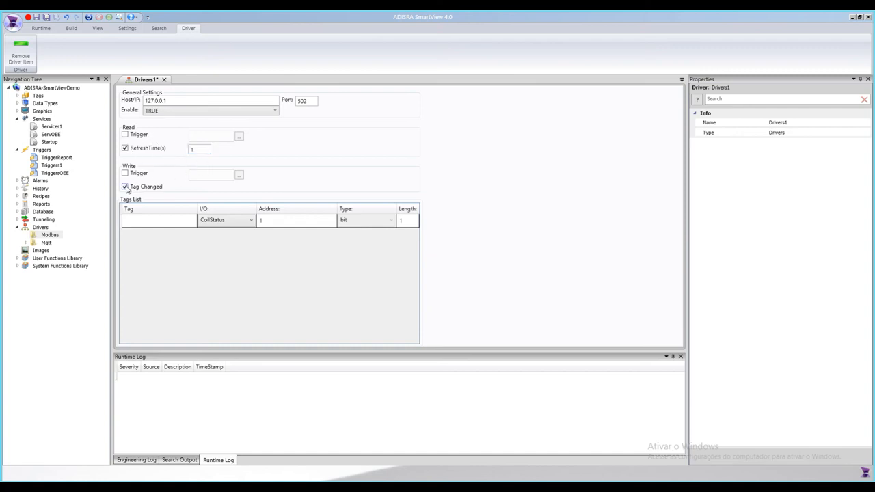
Step: Review the Tags List I/O options, then close the driver document without saving
click(141, 220)
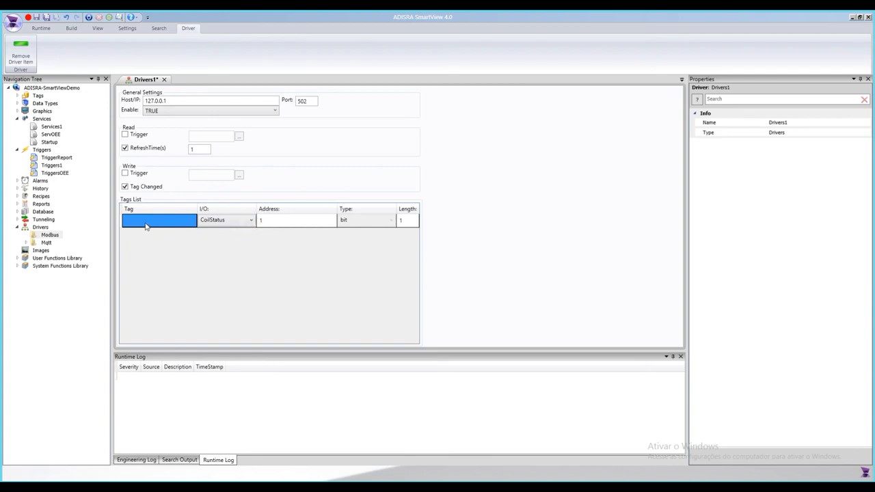
click(237, 226)
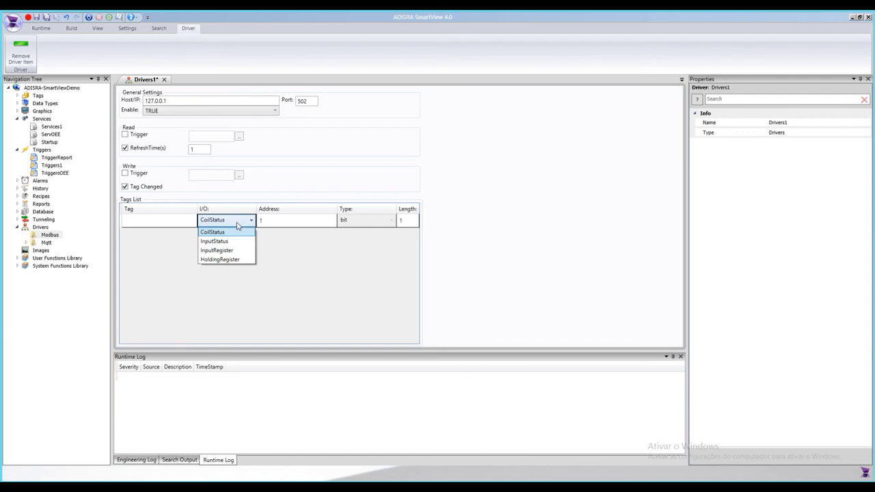
click(285, 222)
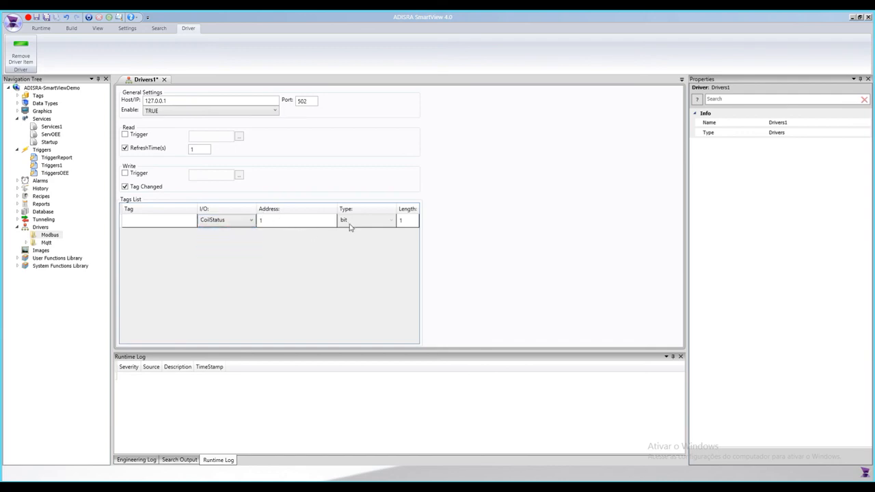
click(158, 223)
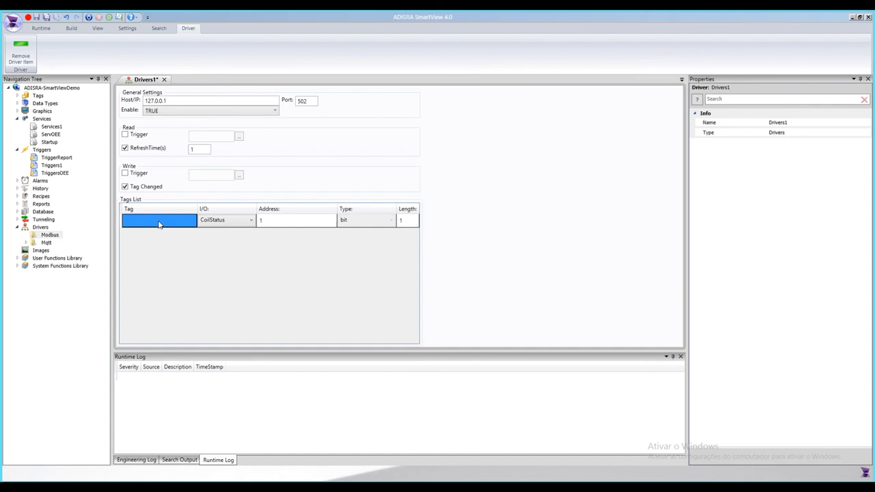
click(271, 225)
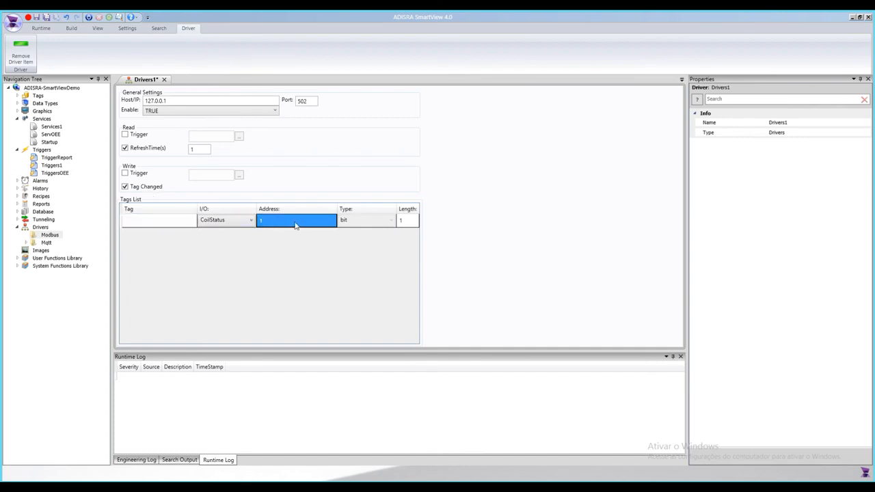
click(164, 79)
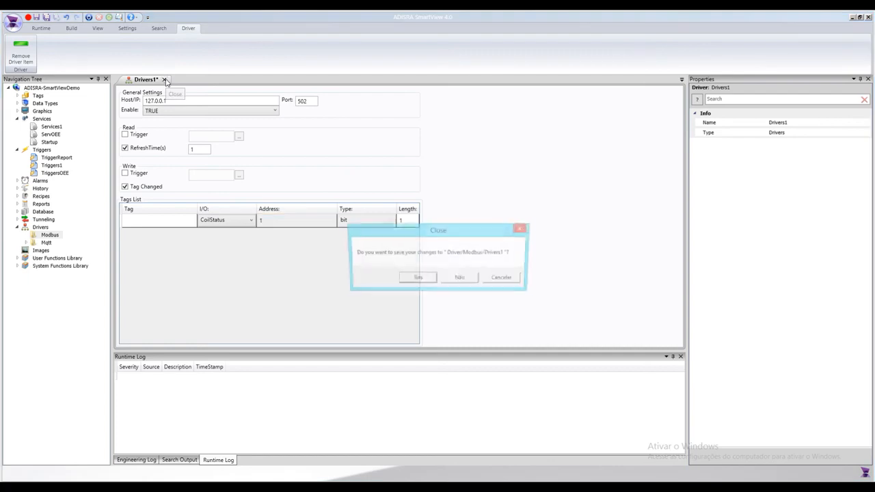
click(445, 281)
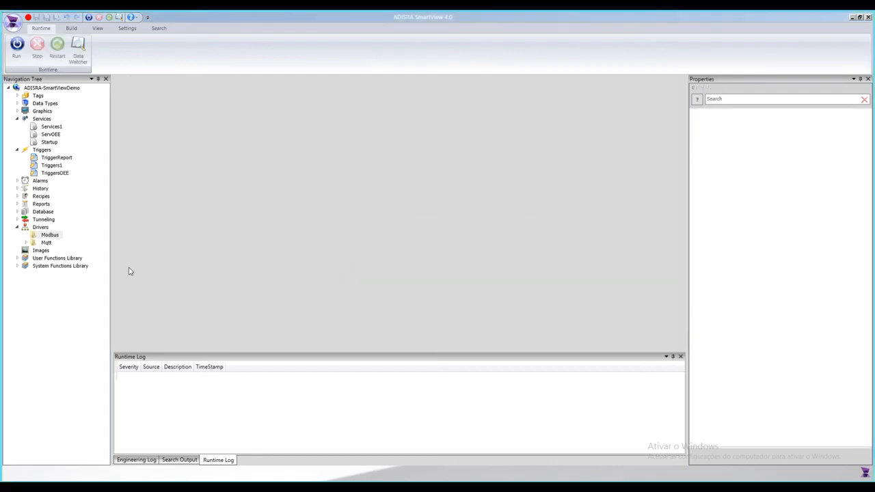
Step: Open the Images document, browse through the image gallery, and close it
click(19, 227)
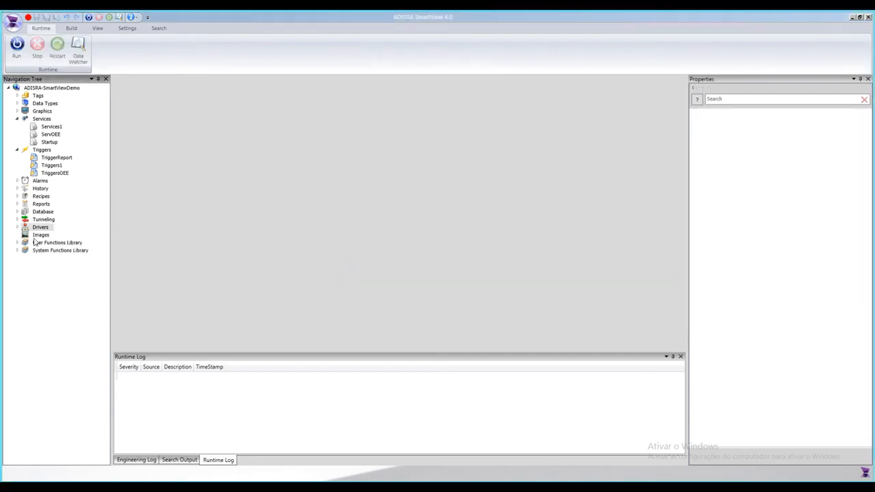
click(40, 236)
right_click(40, 236)
click(68, 243)
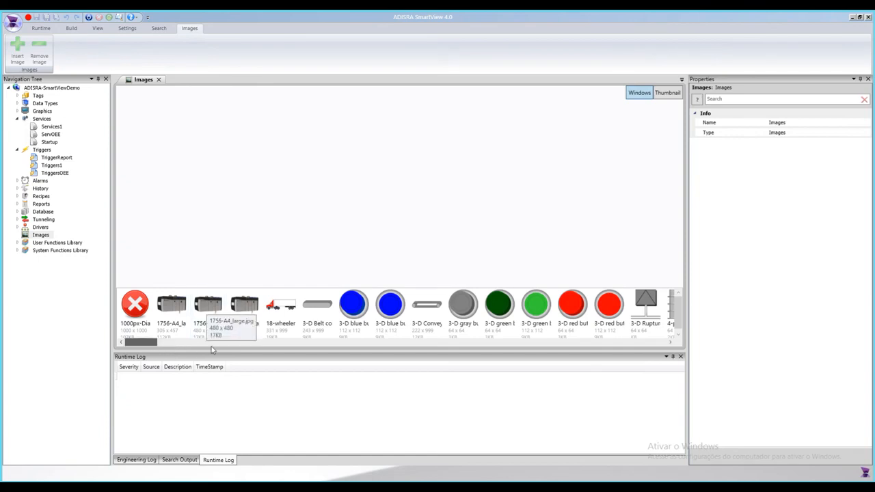
drag(279, 312, 246, 316)
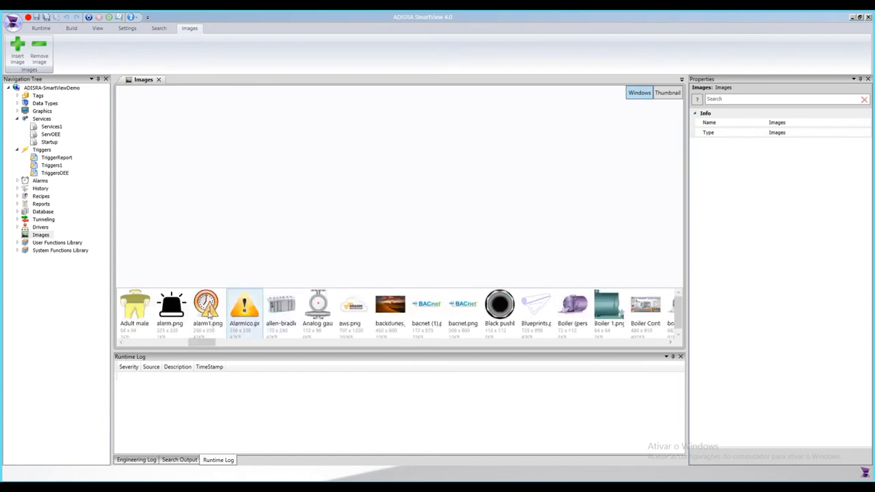
drag(200, 344, 575, 353)
drag(586, 353, 111, 329)
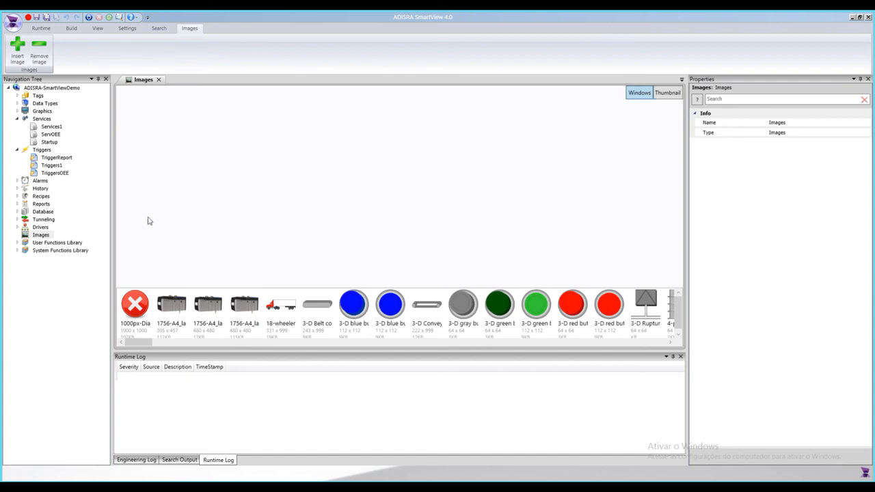
click(159, 80)
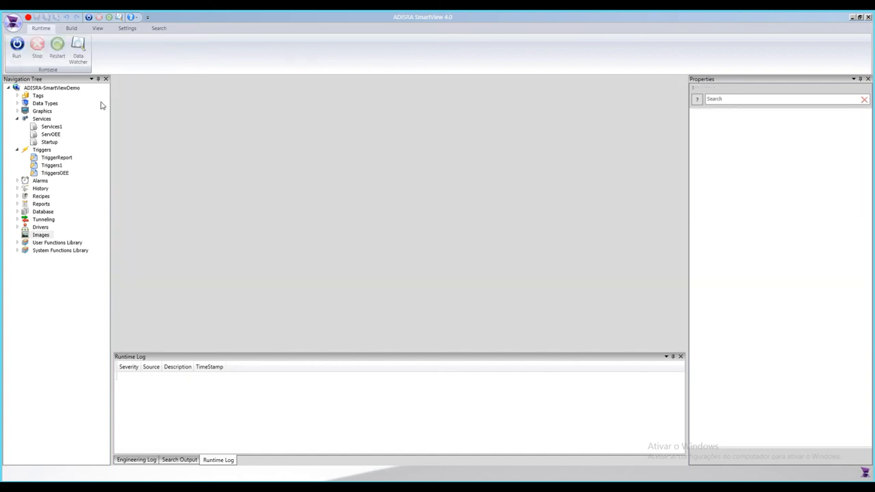
Step: Expand the User Functions Library and System Functions Library to view their function modules
double_click(62, 212)
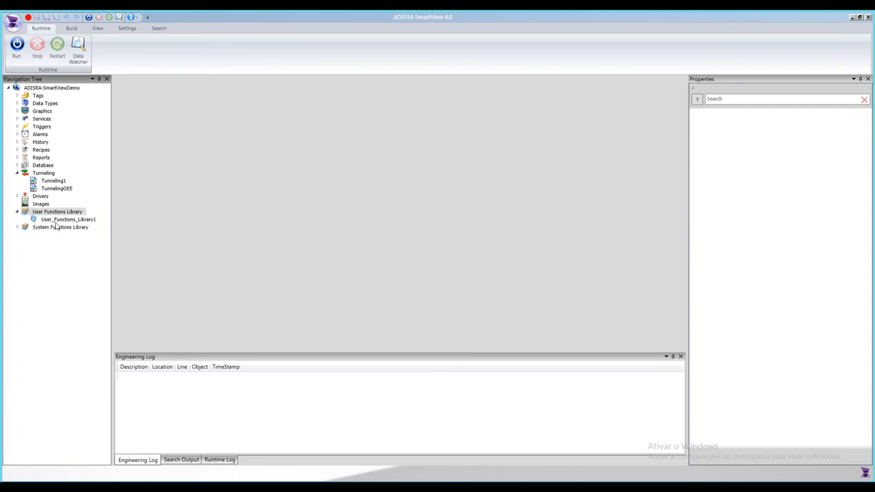
double_click(53, 228)
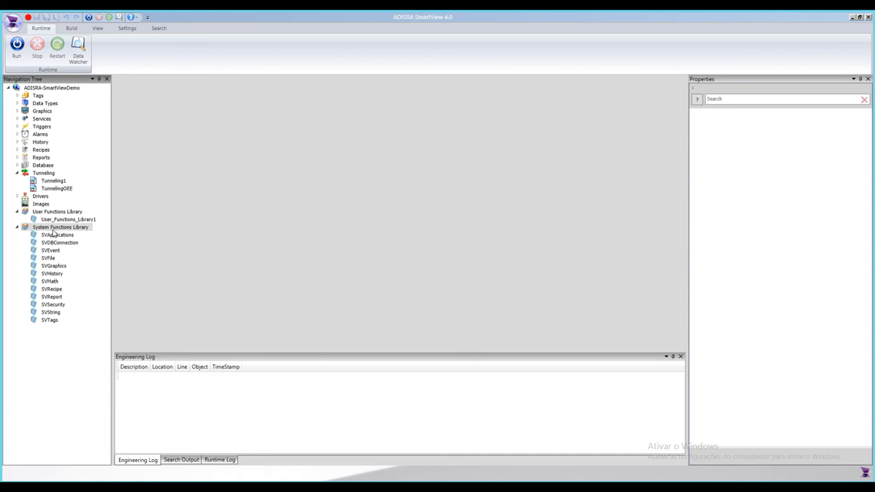
click(60, 274)
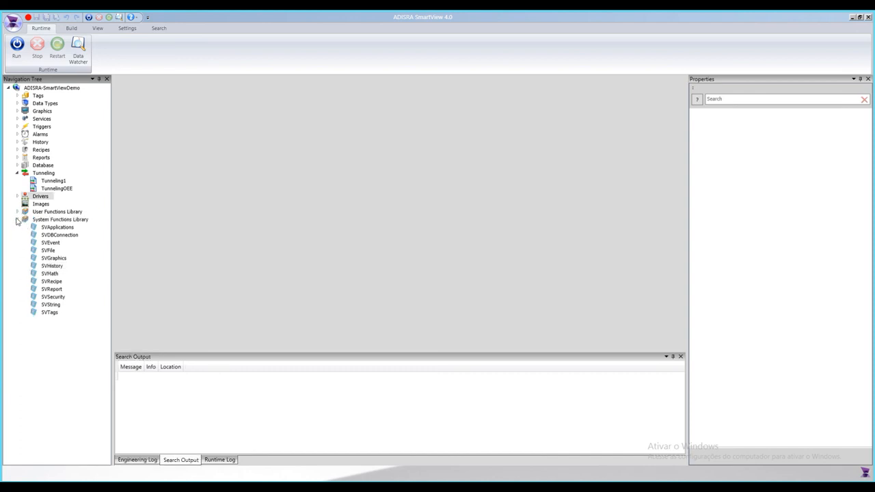
Step: Collapse the function libraries and Tunneling, then add an OPC DA Client folder under Drivers
click(18, 220)
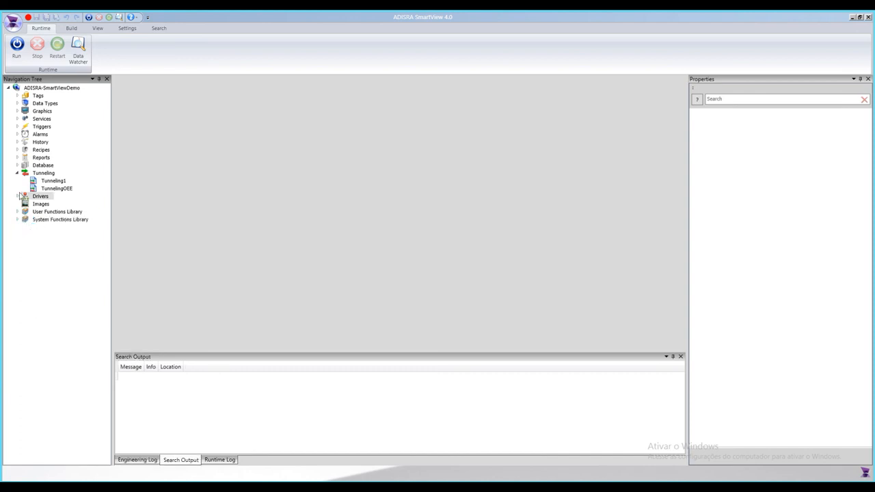
click(17, 173)
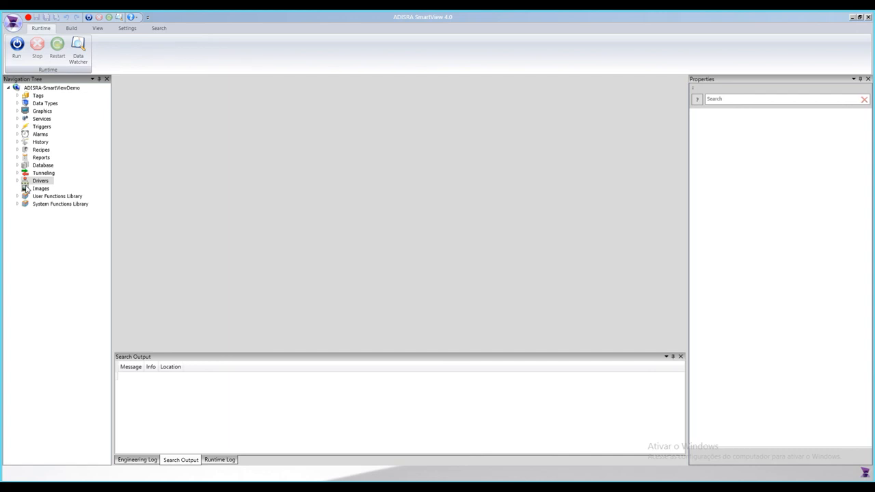
double_click(39, 182)
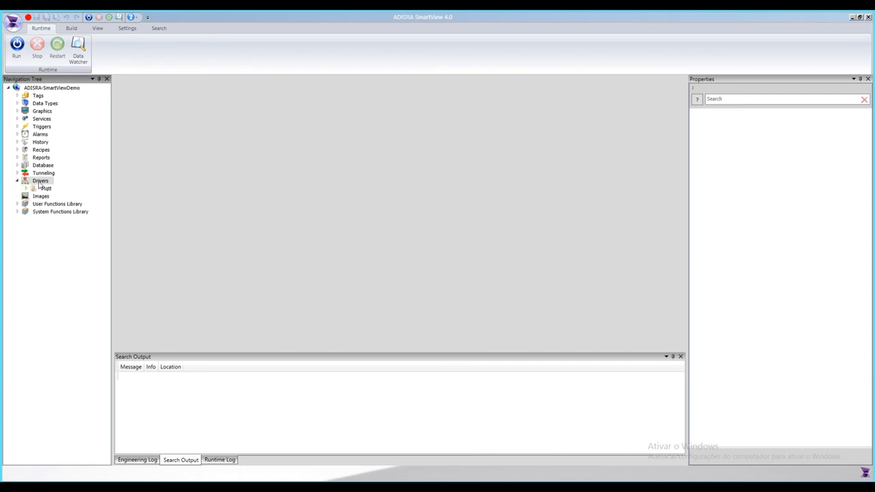
right_click(39, 183)
mouse_move(61, 189)
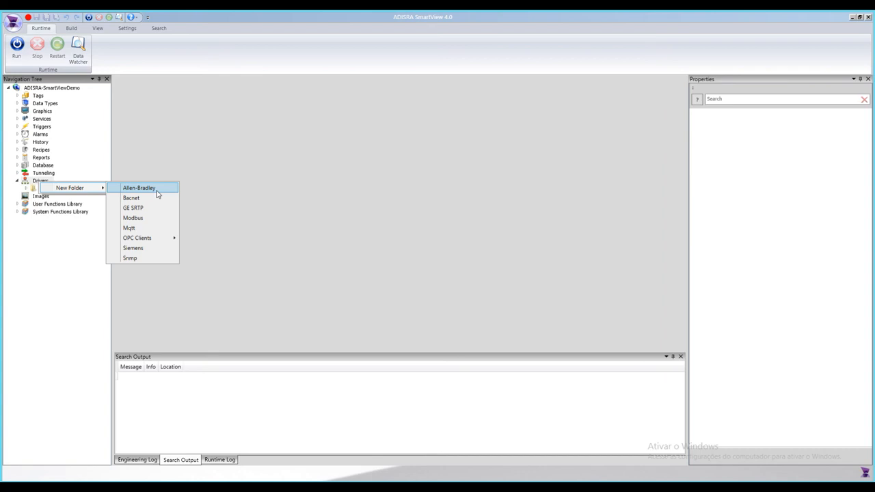
mouse_move(152, 240)
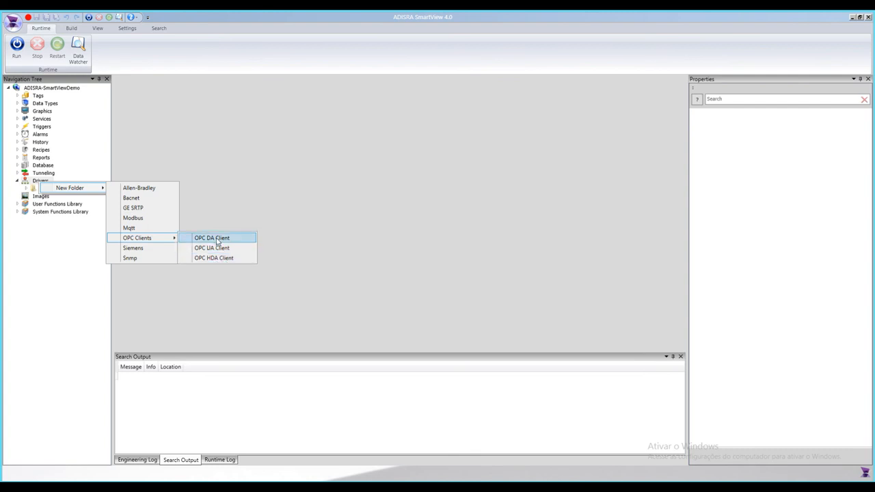
click(200, 238)
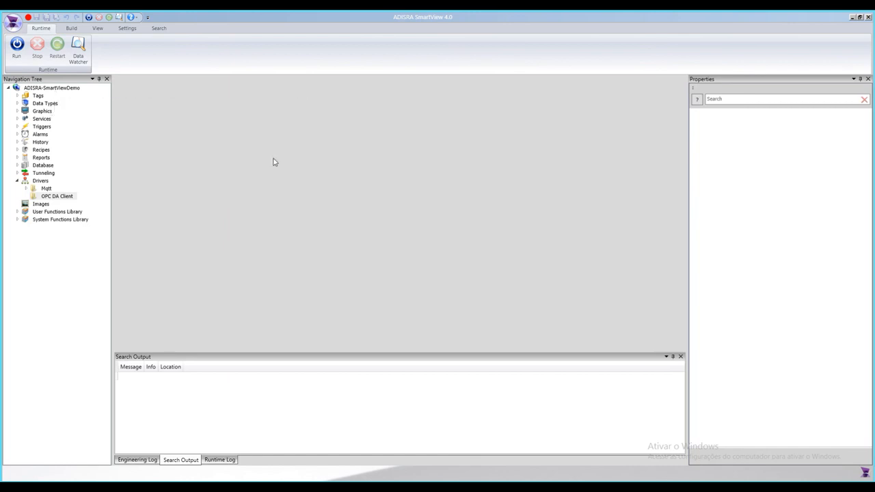
Step: Expand and collapse Tags, then view the Search ribbon and the Engineering Log pane
click(17, 96)
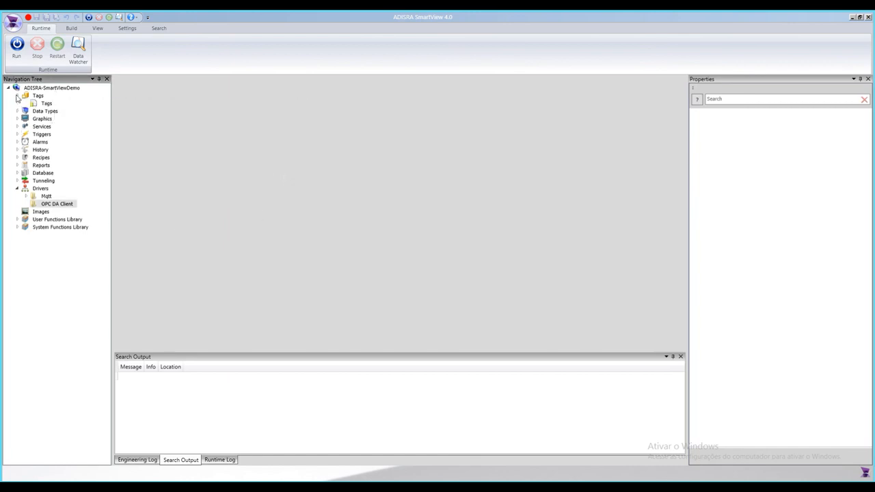
click(17, 96)
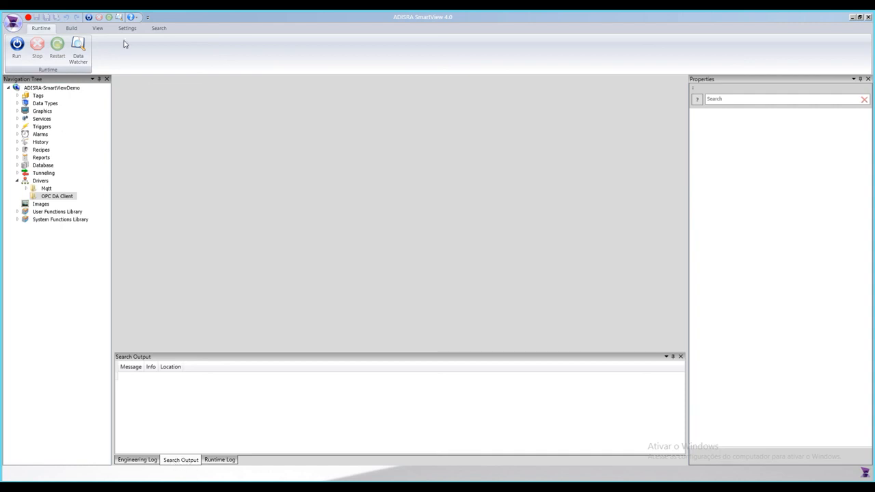
click(156, 28)
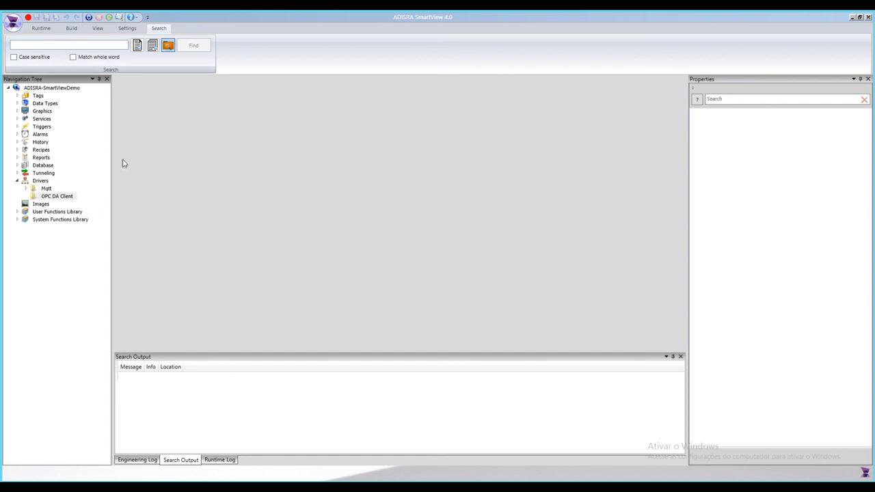
click(139, 460)
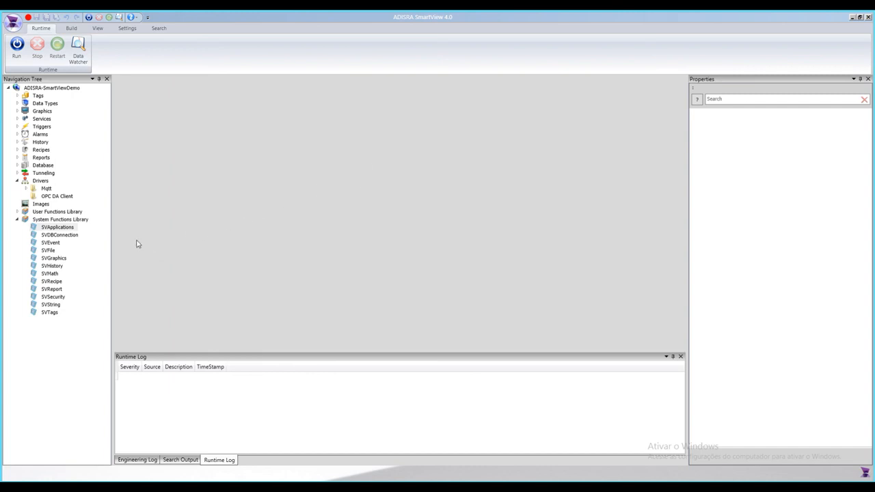
Step: Open the SVApplications system function library and browse its function list, selecting the Output function name
double_click(58, 229)
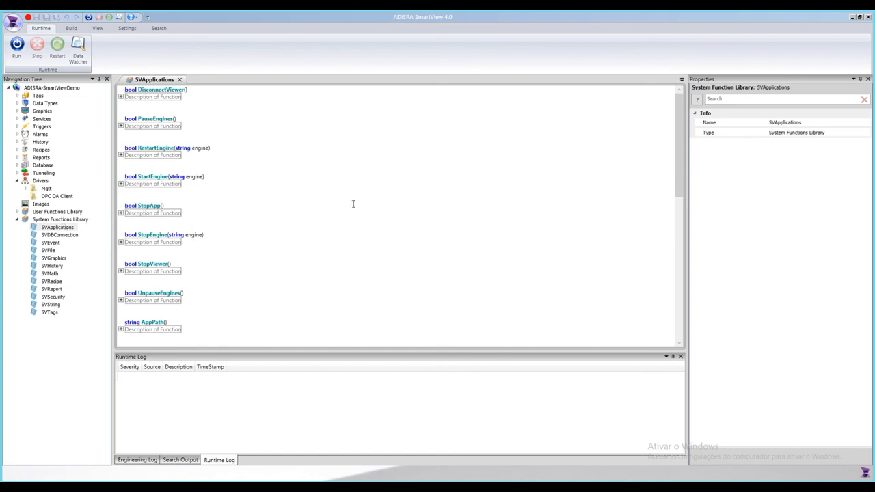
scroll(347, 207, down, 2)
scroll(347, 206, down, 3)
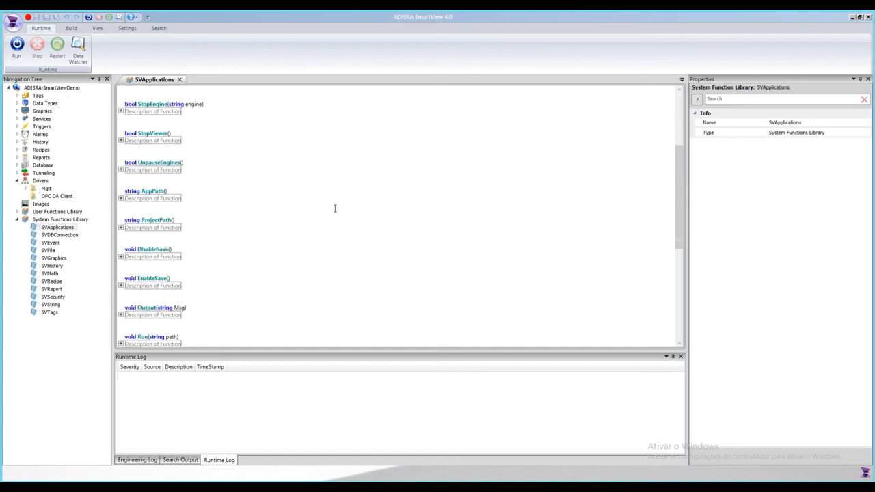
click(138, 285)
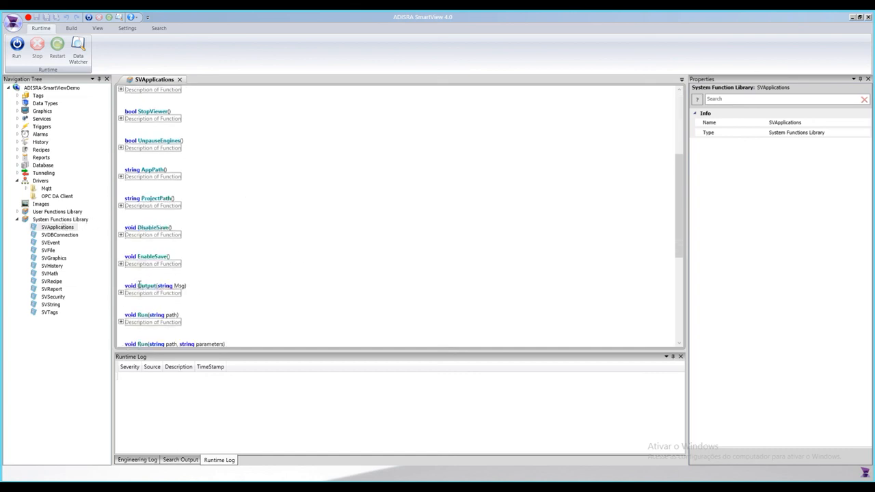
drag(149, 285, 186, 286)
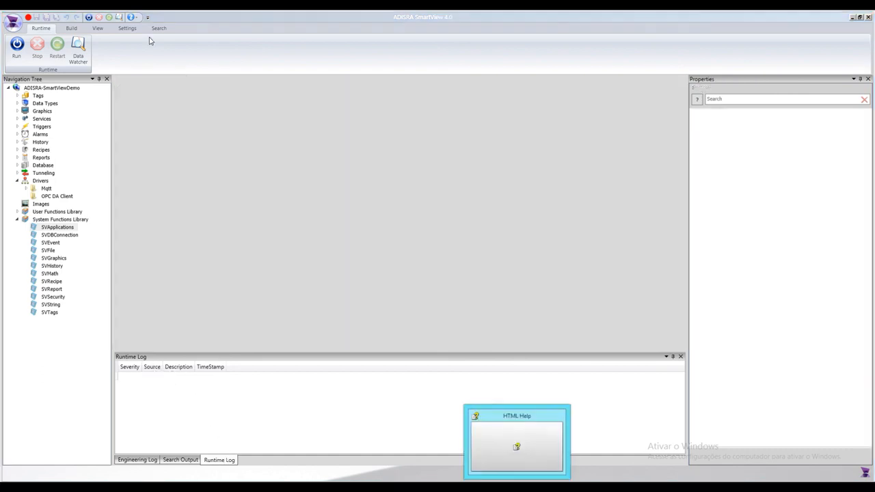
Step: Open the HTML Help technical reference and browse the Alarm, Data Type, Images, OPC DA Client and Recipe Document topics
click(134, 17)
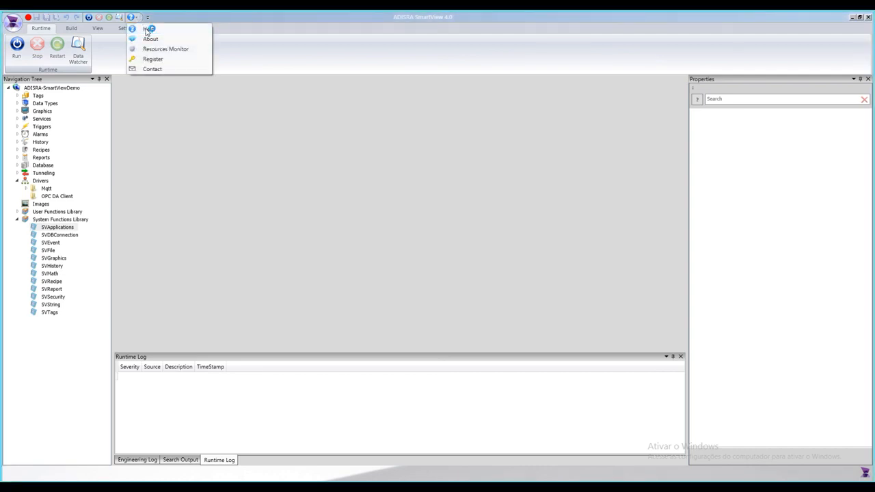
click(148, 29)
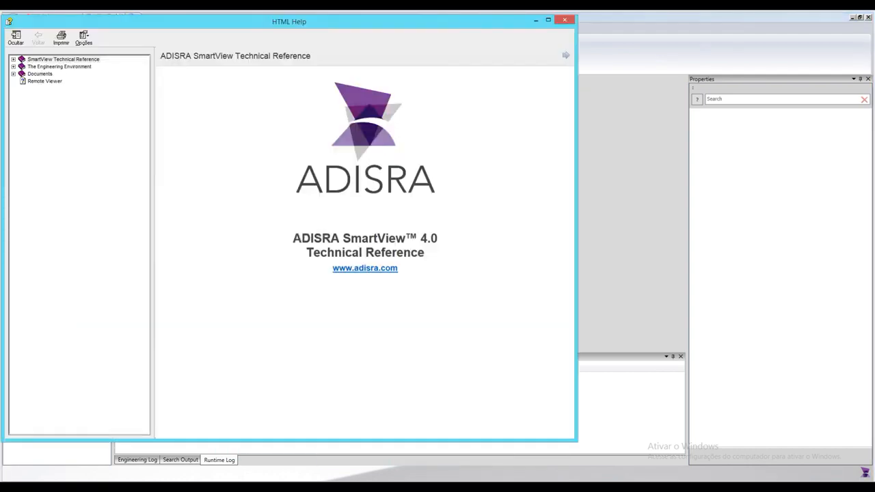
click(94, 101)
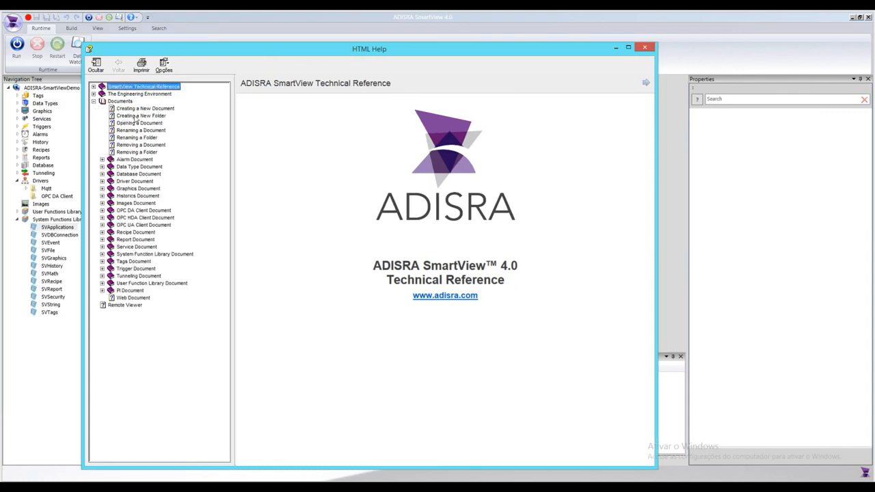
click(131, 160)
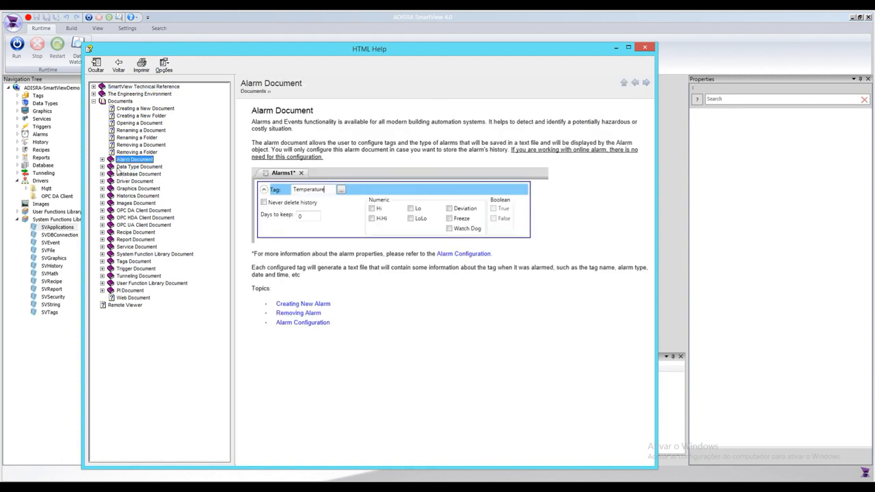
click(139, 166)
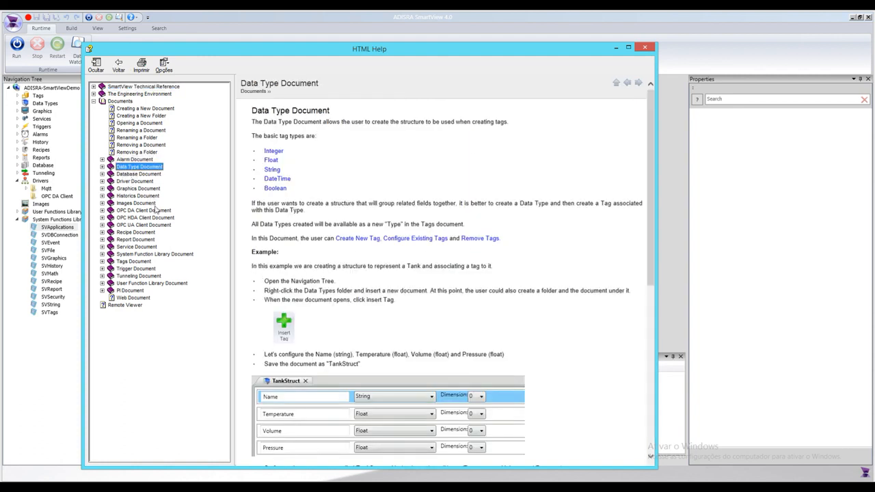
click(137, 204)
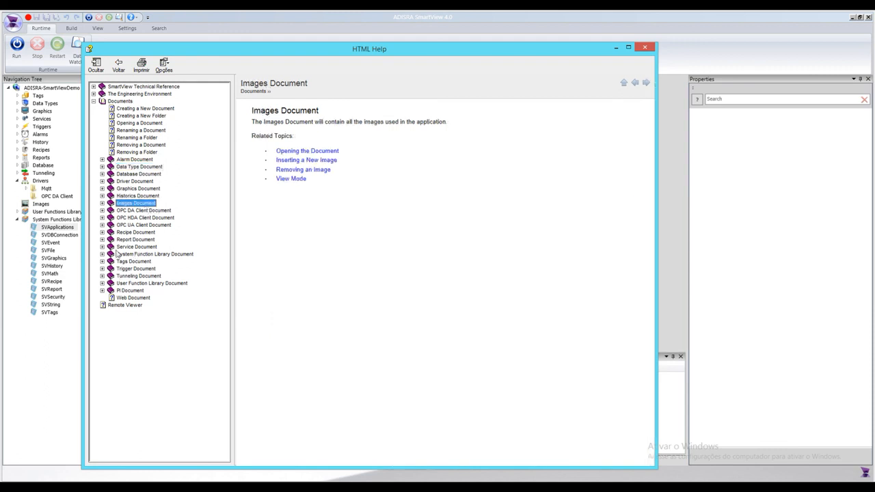
click(136, 211)
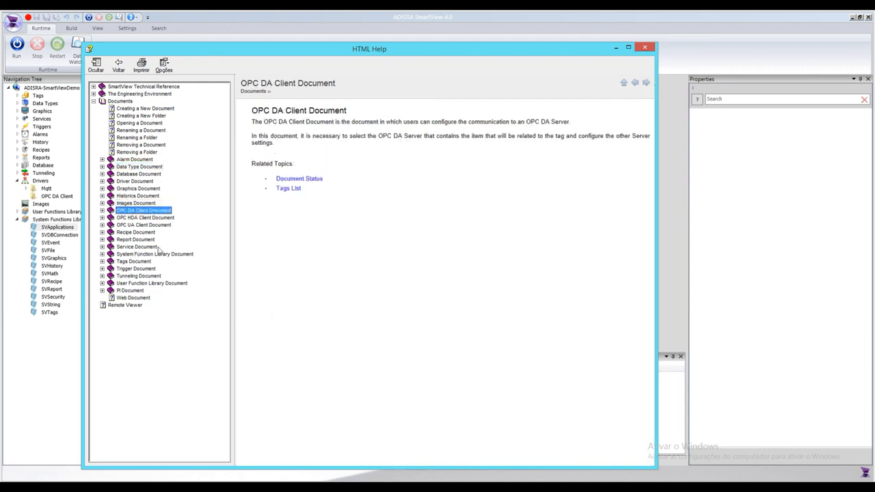
click(135, 233)
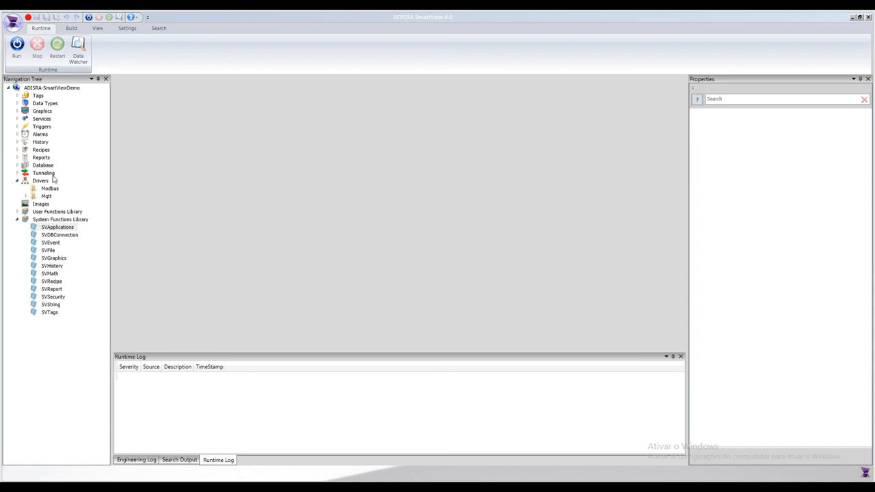
Step: Open the ScrBoilerAlarmsHist graphics screen and select its Ack button
click(18, 112)
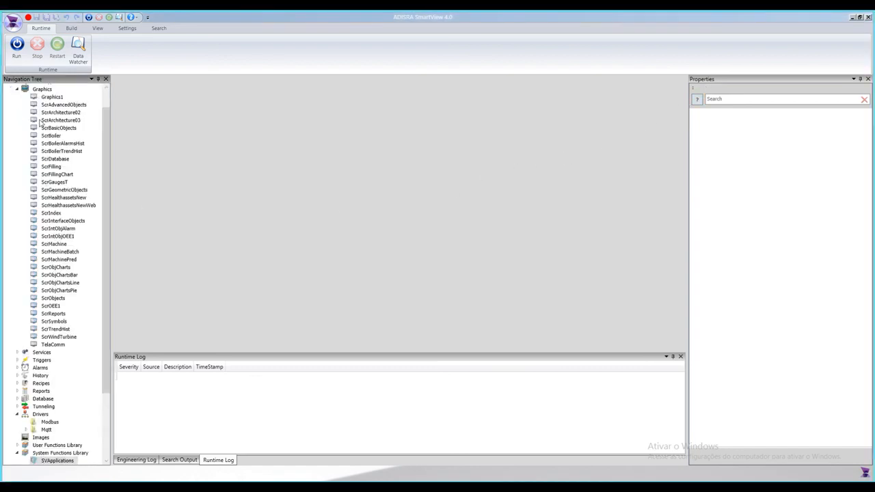
click(59, 146)
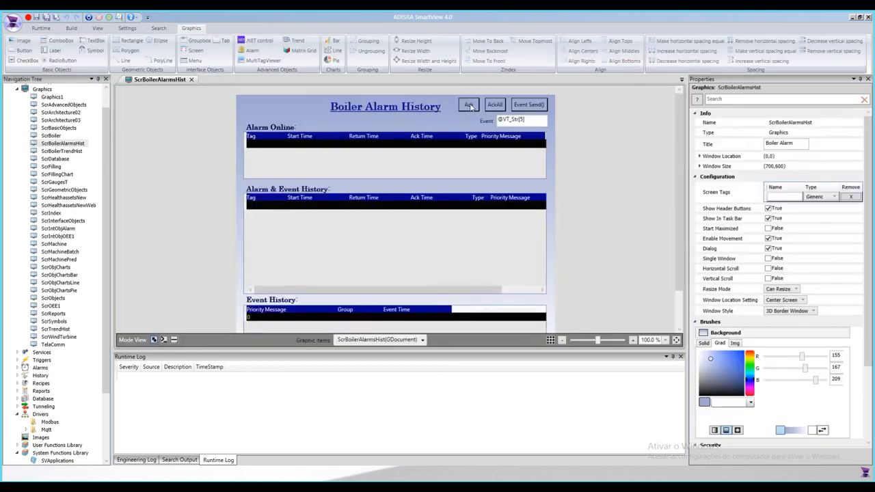
click(470, 109)
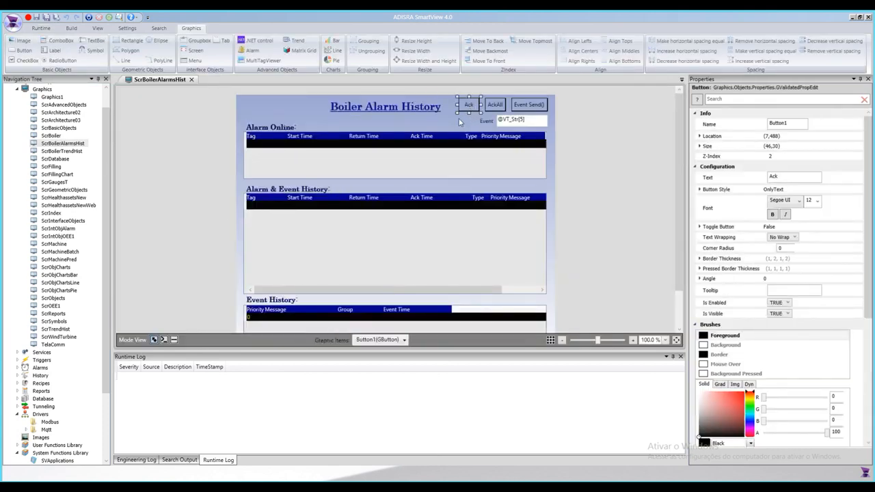
Step: Open the context help for the selected button, review its property list, then close help and the screen
click(698, 101)
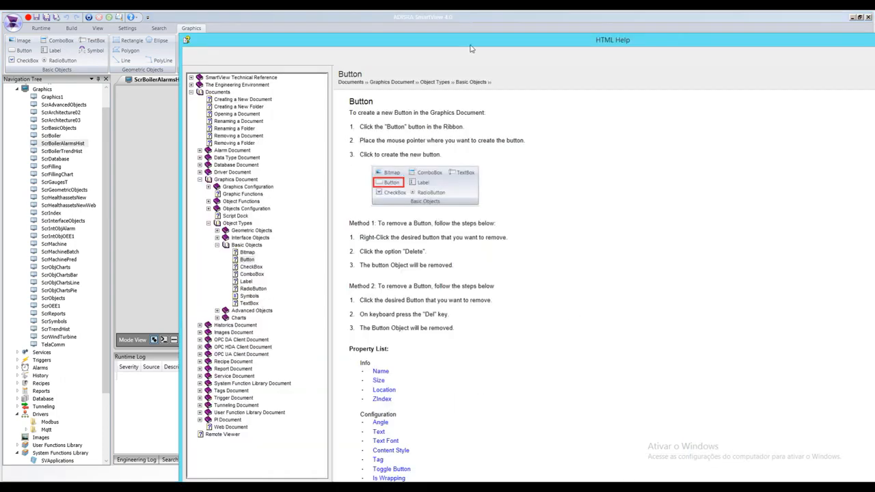
drag(471, 49, 316, 31)
double_click(189, 57)
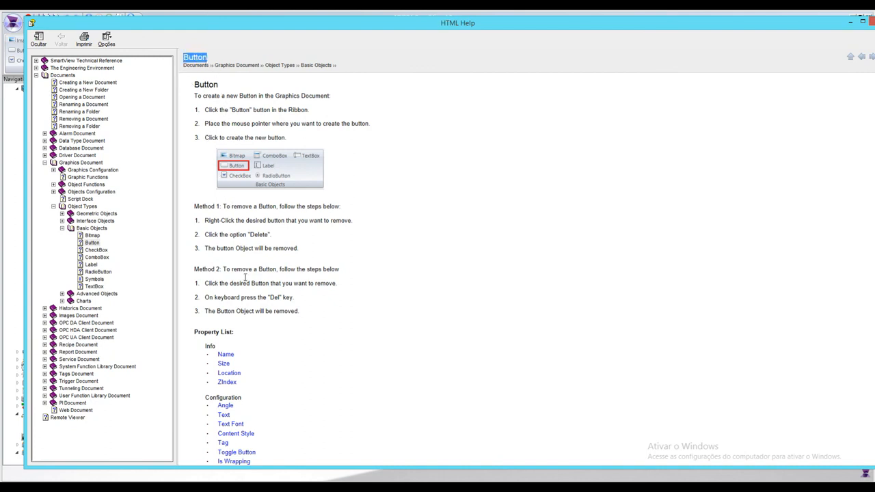
scroll(247, 292, down, 5)
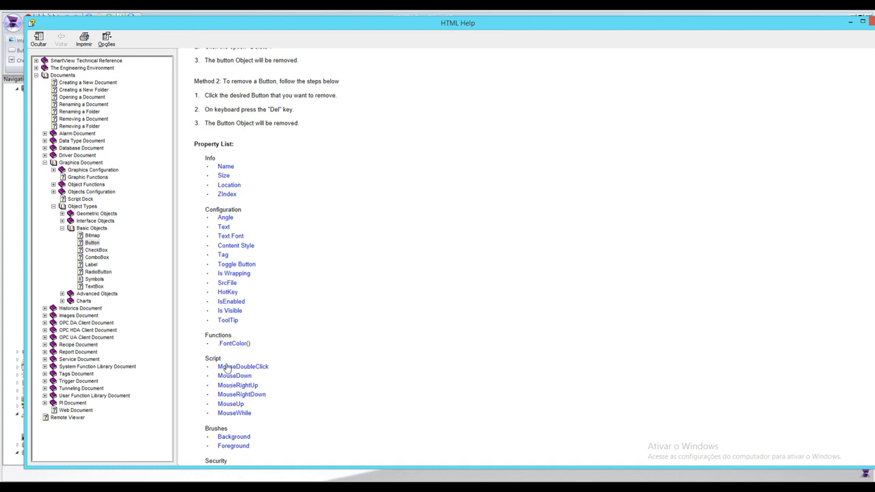
scroll(266, 381, down, 1)
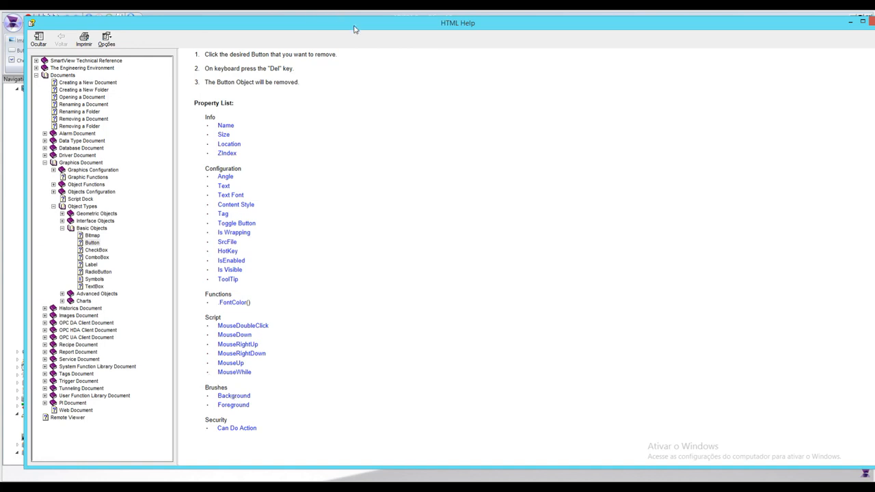
click(865, 23)
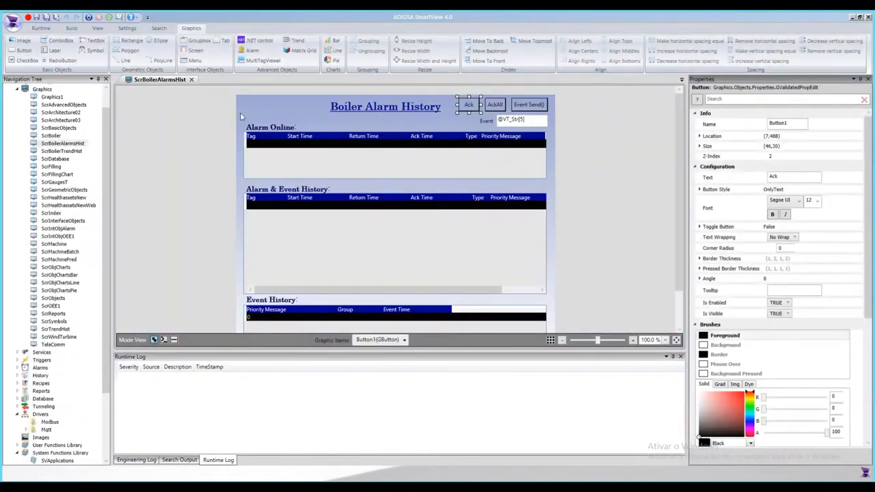
click(192, 80)
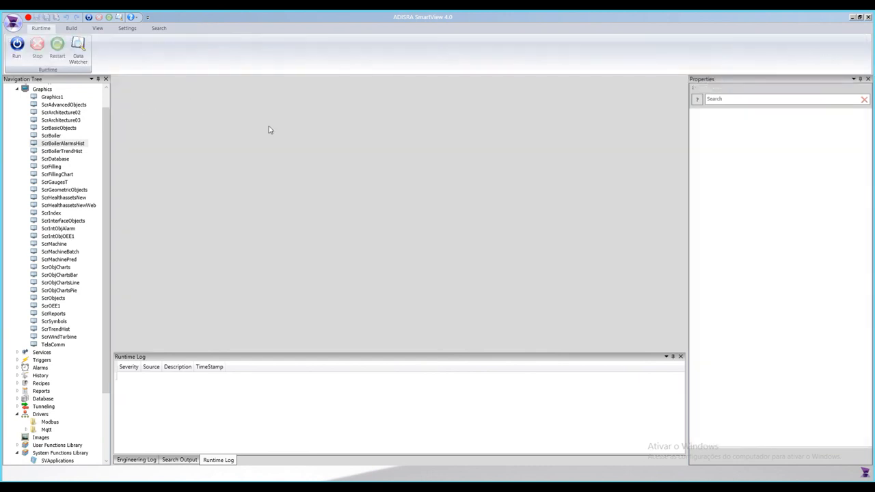